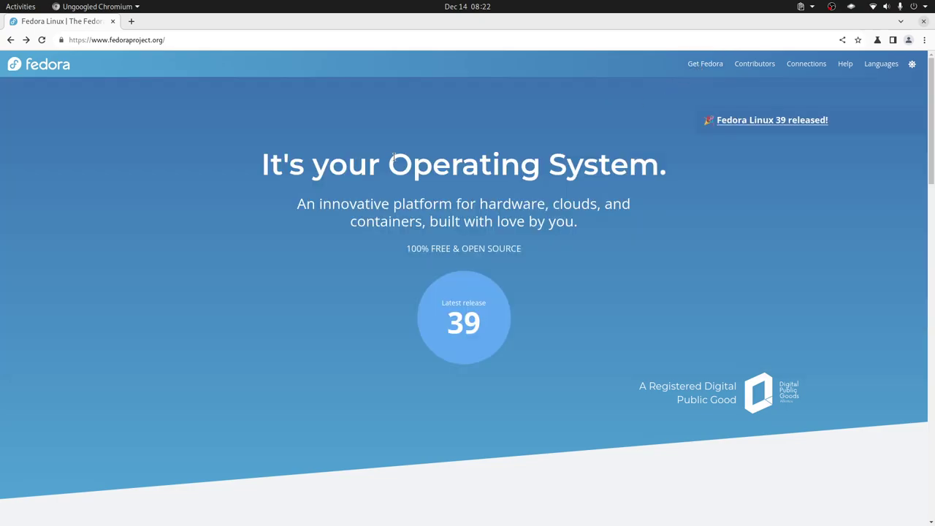
Show the Get Fedora editions panel listing Workstation, Server, CoreOS, IoT and Cloud
mouse_move(690, 64)
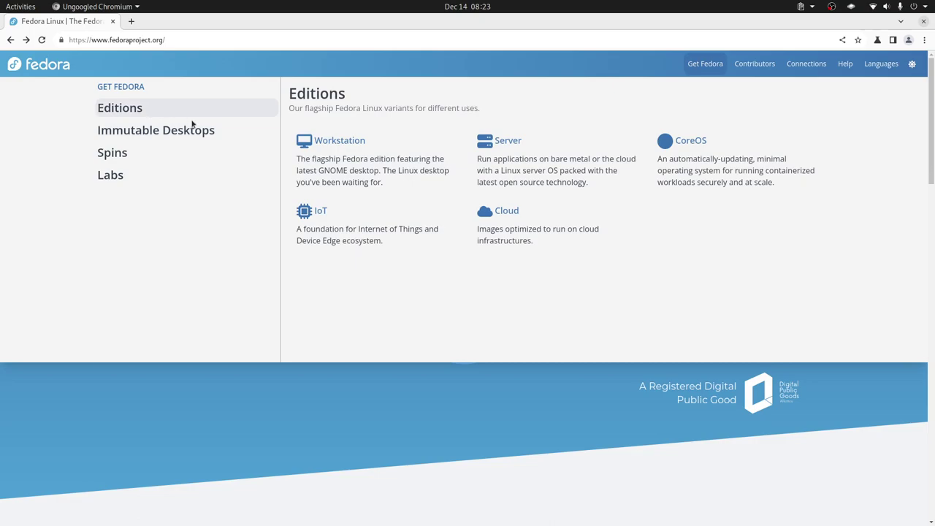
Open the Fedora Server 39 download page, then switch to the VirtualBox window
left_click(516, 146)
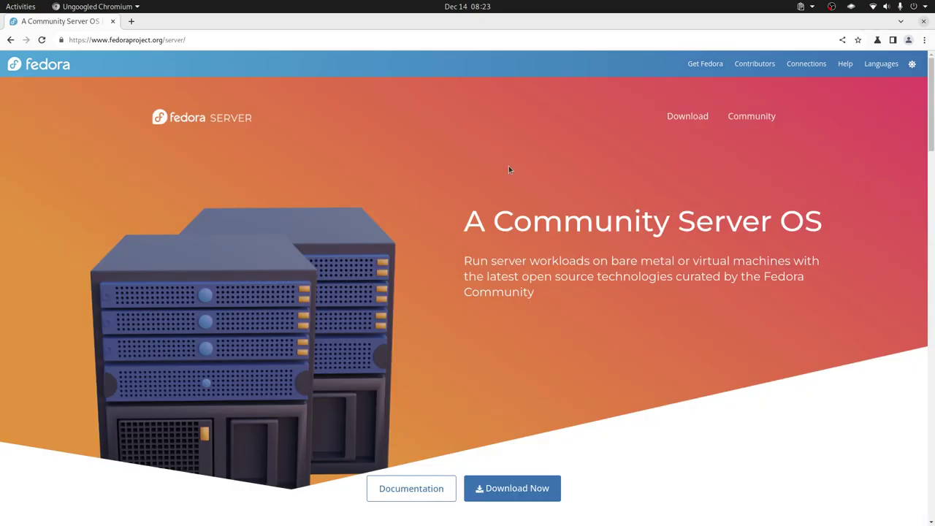
scroll(504, 255, "down", 5)
left_click(526, 259)
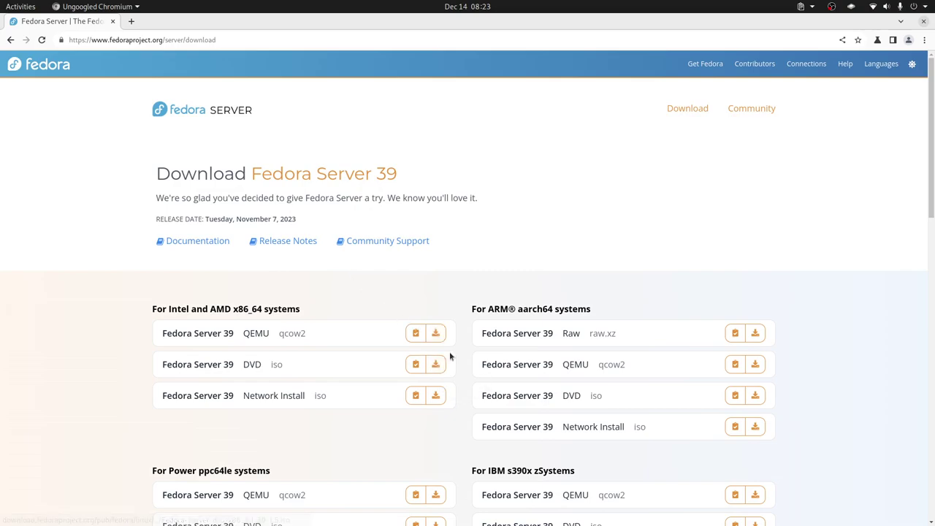
key("alt+Tab")
key("alt+Tab")
key("alt+Tab")
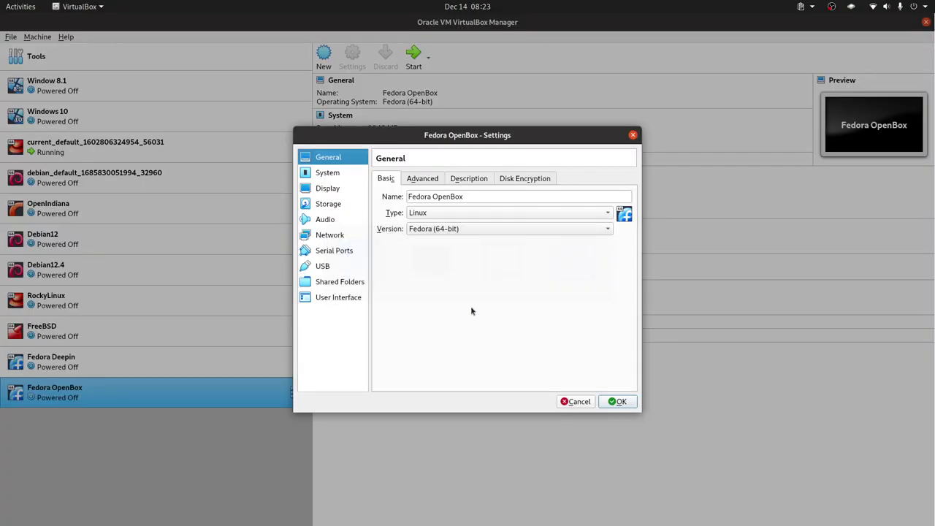
Review Fedora OpenBox's Advanced and Description general settings
left_click(426, 179)
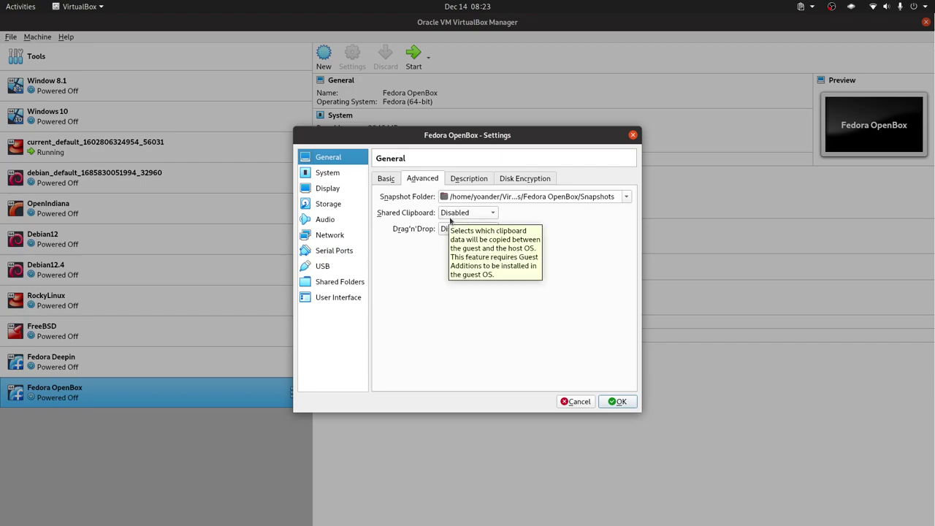
left_click(481, 183)
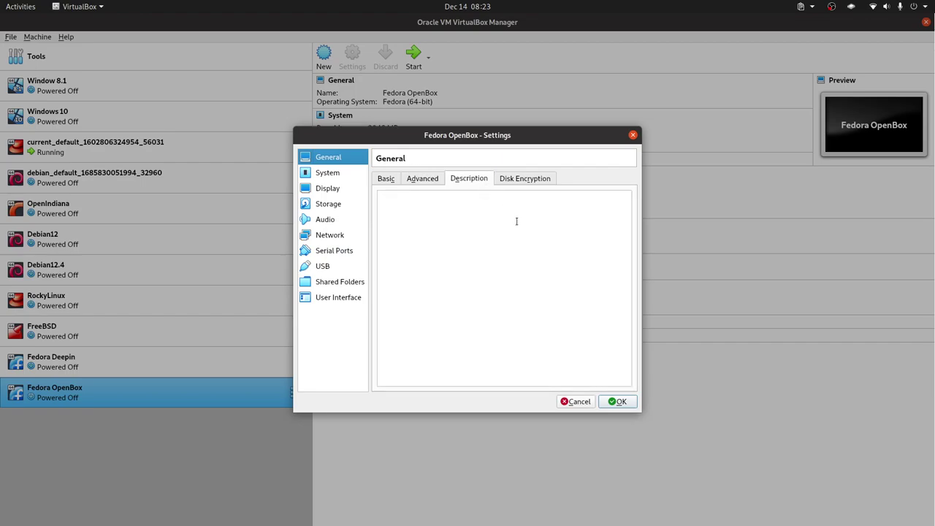
left_click(383, 185)
Enable EFI, uncheck Floppy and move Hard Disk above Optical in the boot order
left_click(327, 176)
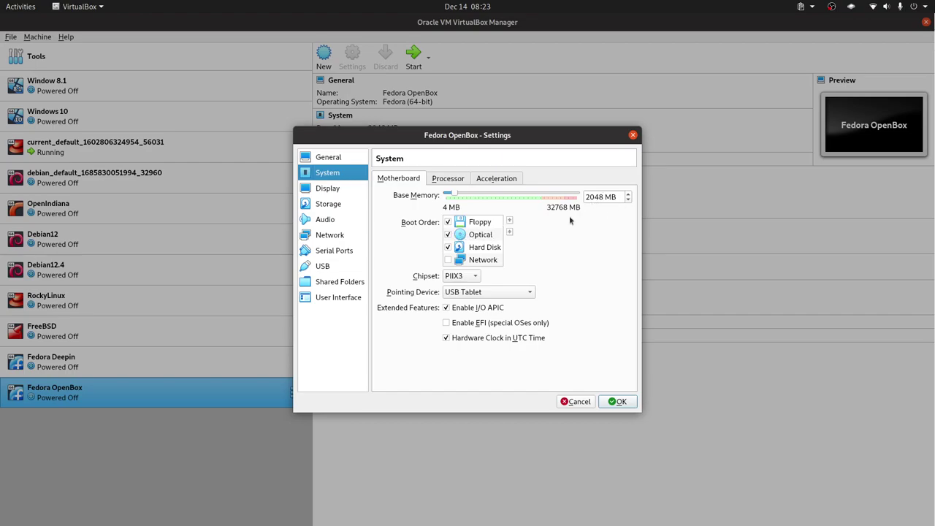
left_click(449, 325)
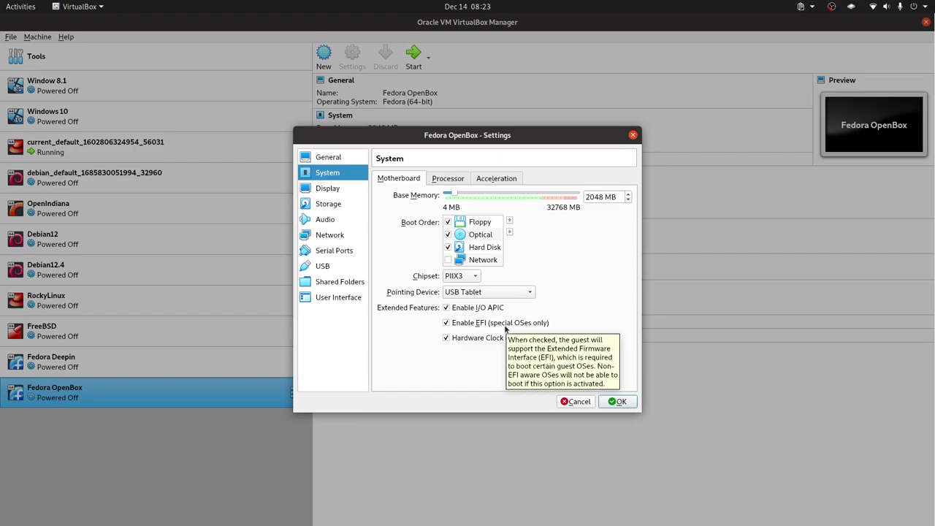
left_click(448, 222)
left_click(482, 247)
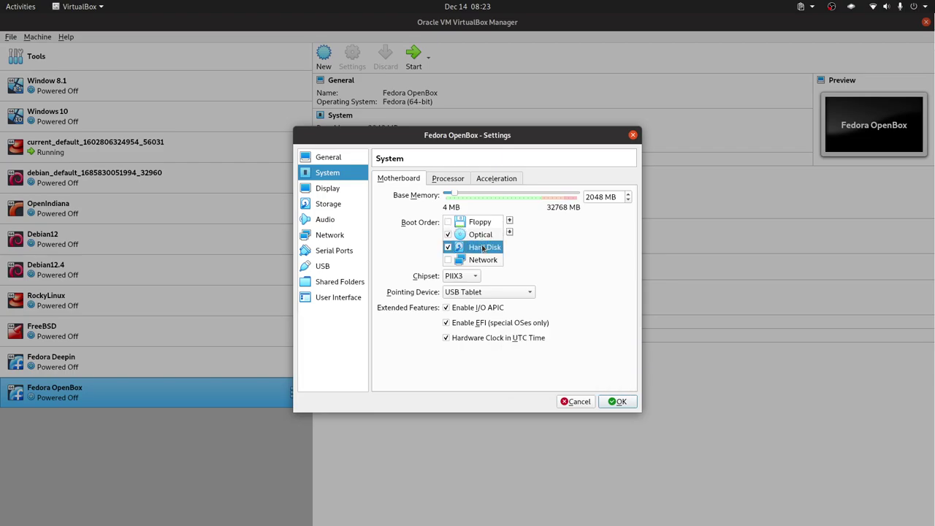
left_click(509, 221)
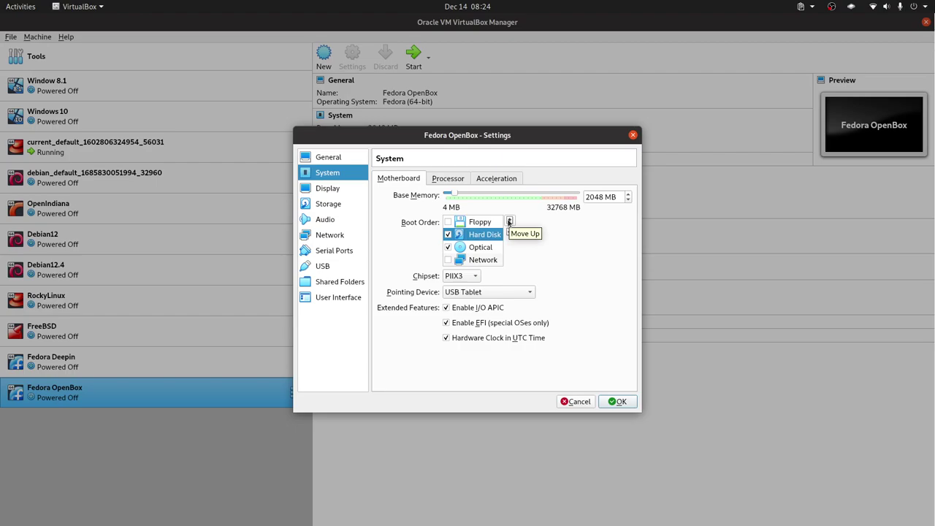
Give Fedora OpenBox 2 processors and save the settings
left_click(453, 179)
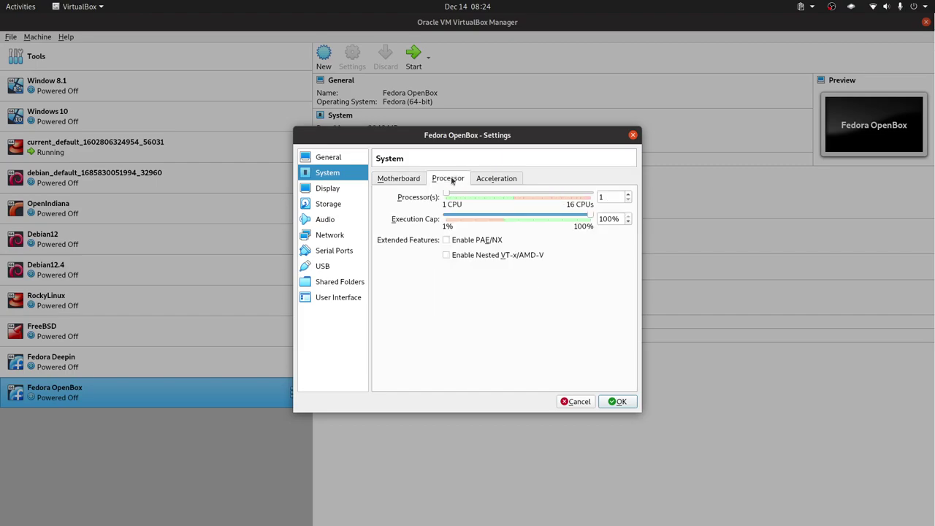
left_click(628, 196)
left_click(618, 402)
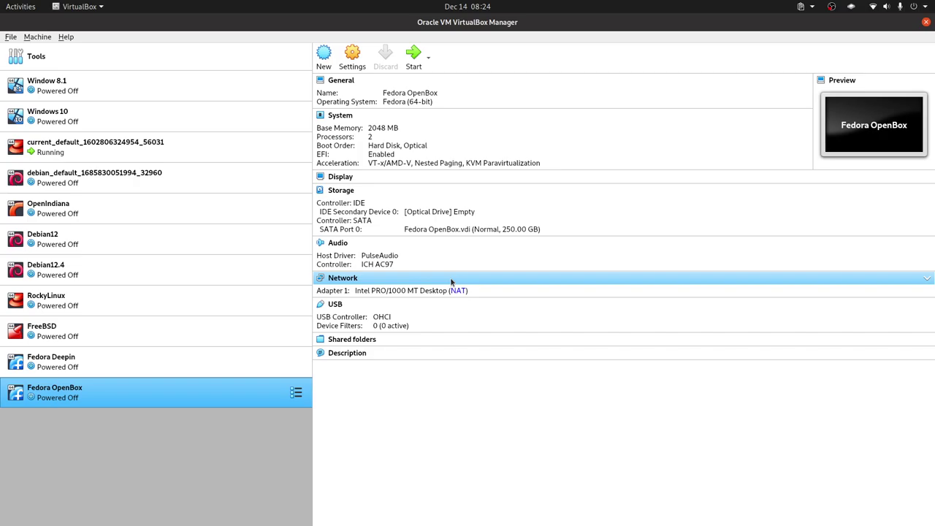
Start Fedora OpenBox from the Fedora-Server-netinst-x86_64-39-1.5.iso start-up disk
double_click(225, 387)
left_click(547, 294)
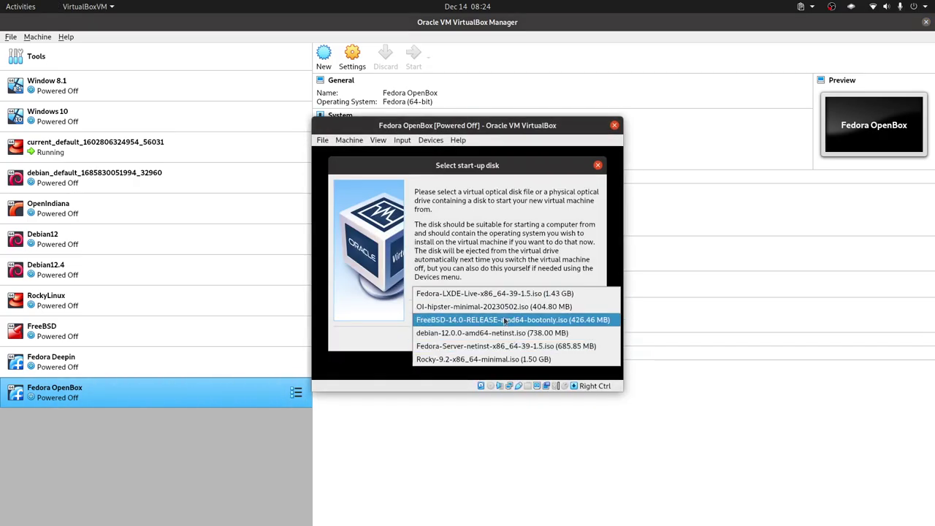
left_click(501, 348)
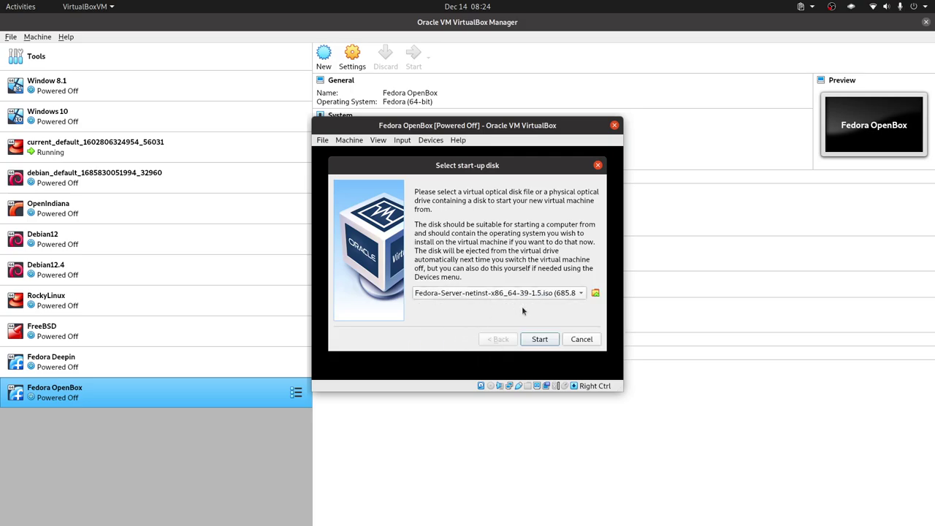
left_click(542, 339)
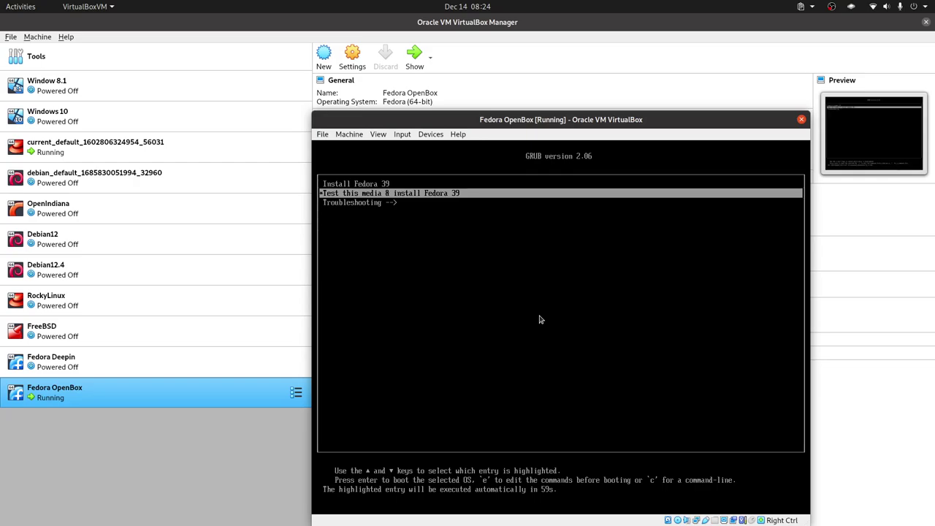
Boot the Install Fedora 39 entry from the GRUB menu
key("Up")
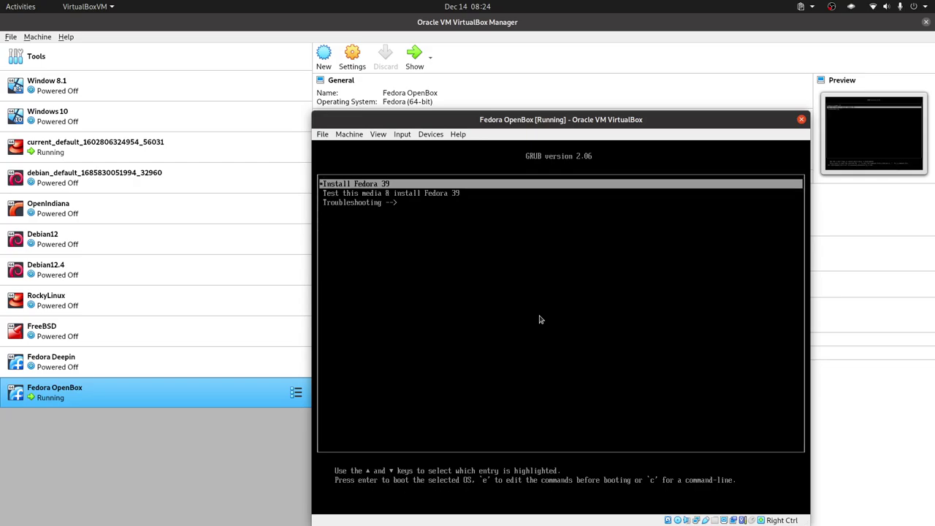
key("Return")
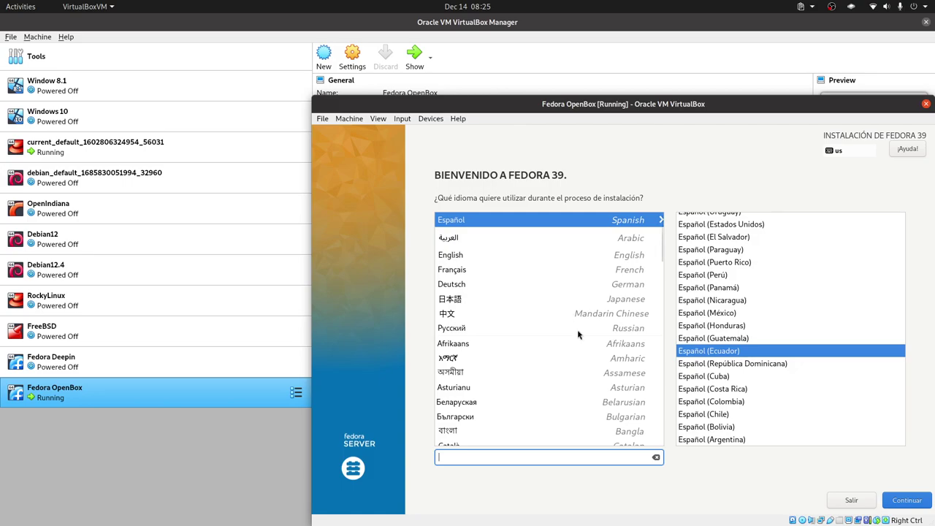
key("Tab")
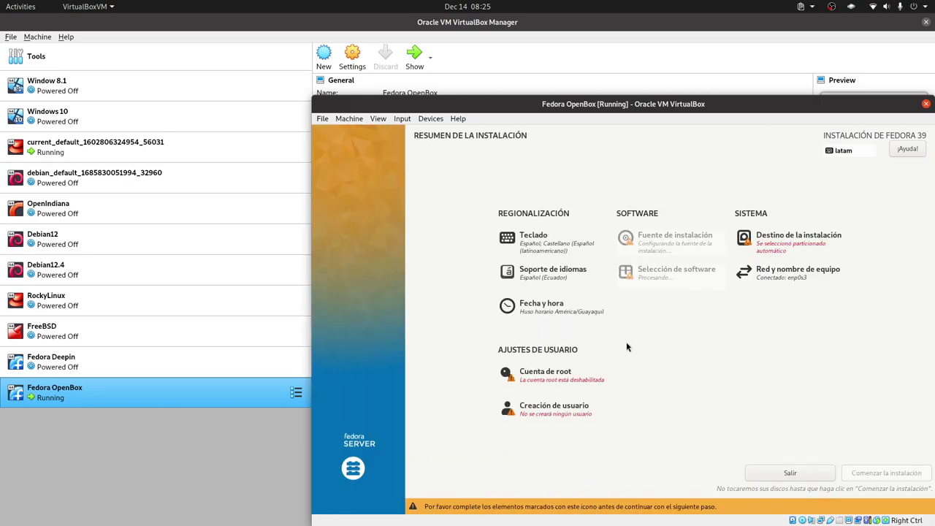
left_click(559, 246)
left_click(428, 204)
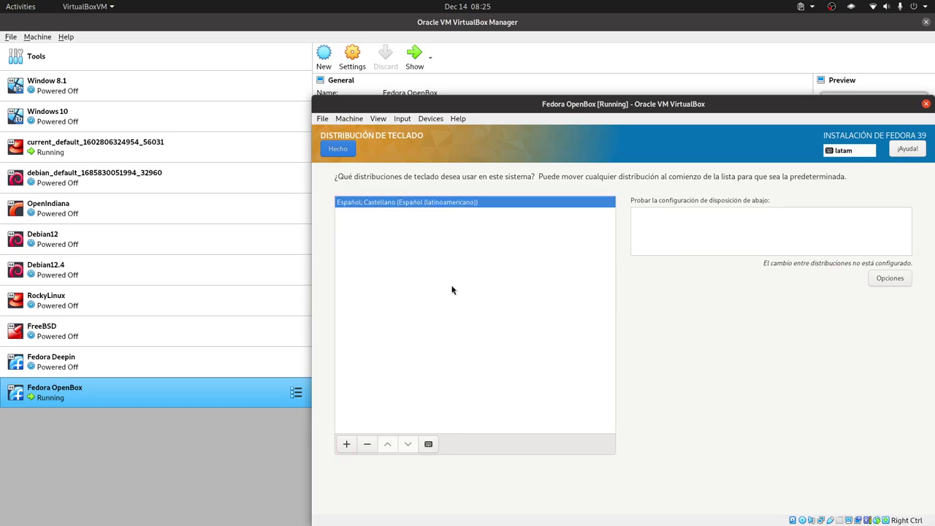
left_click(347, 444)
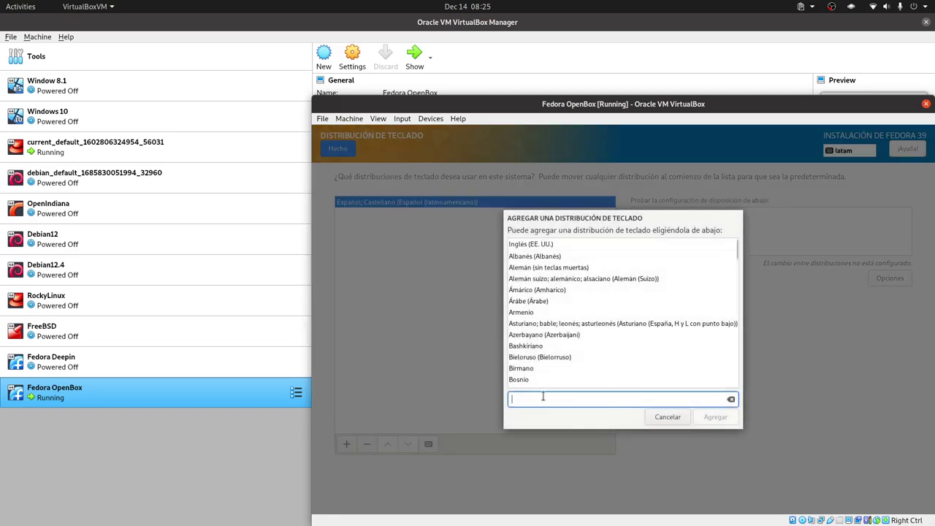
type("i")
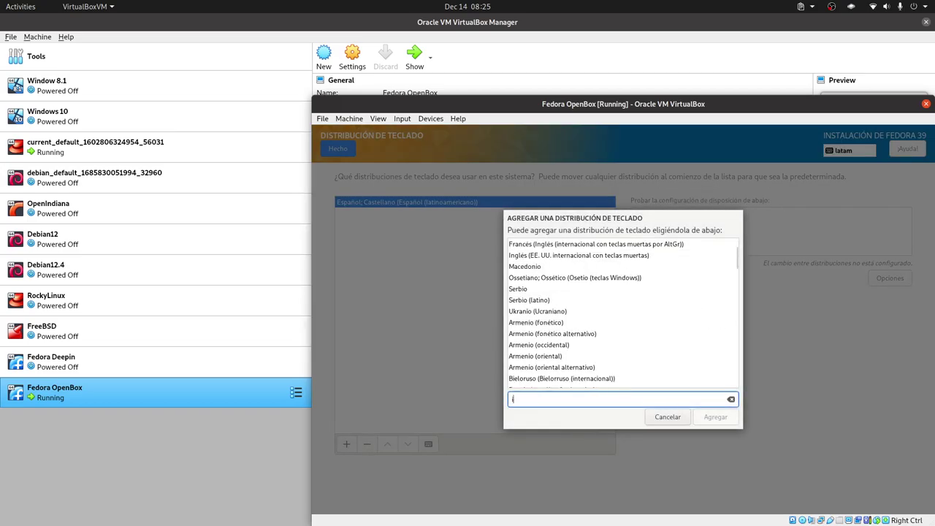
type("ngles")
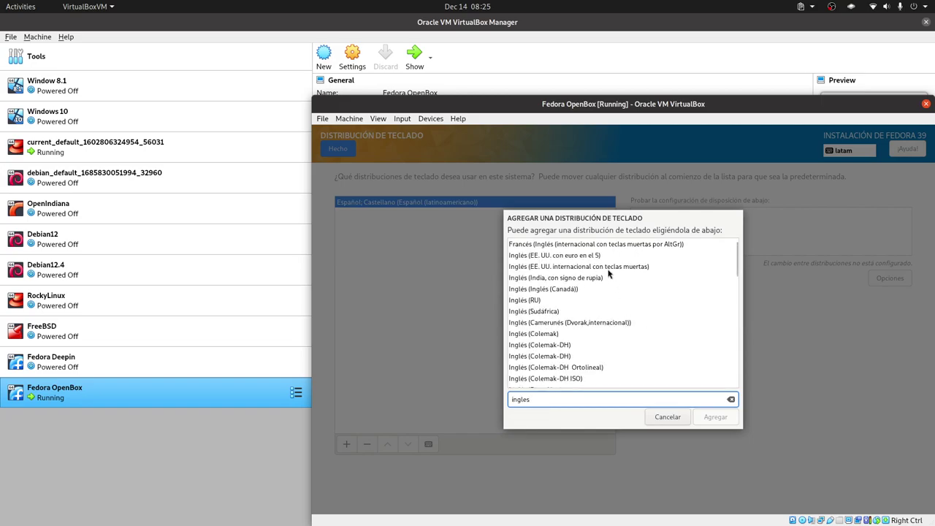
left_click(607, 267)
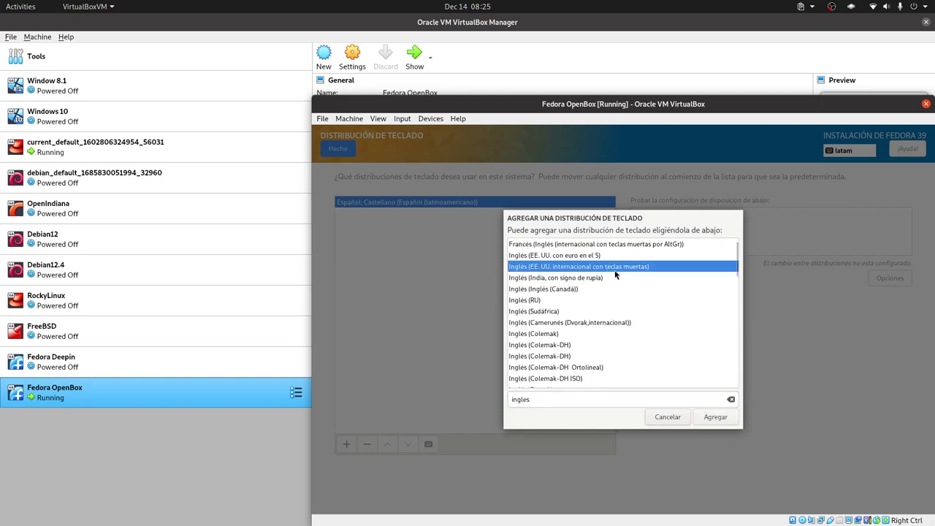
left_click(715, 417)
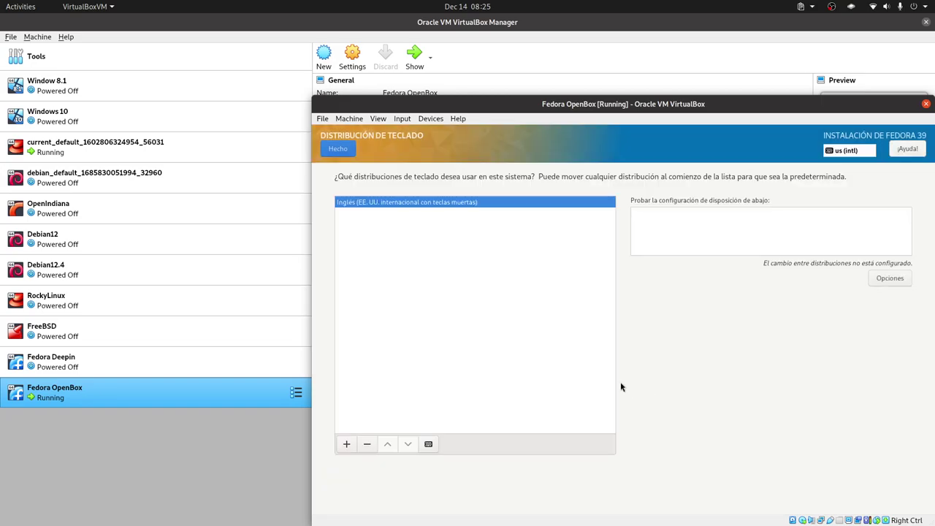
left_click(338, 148)
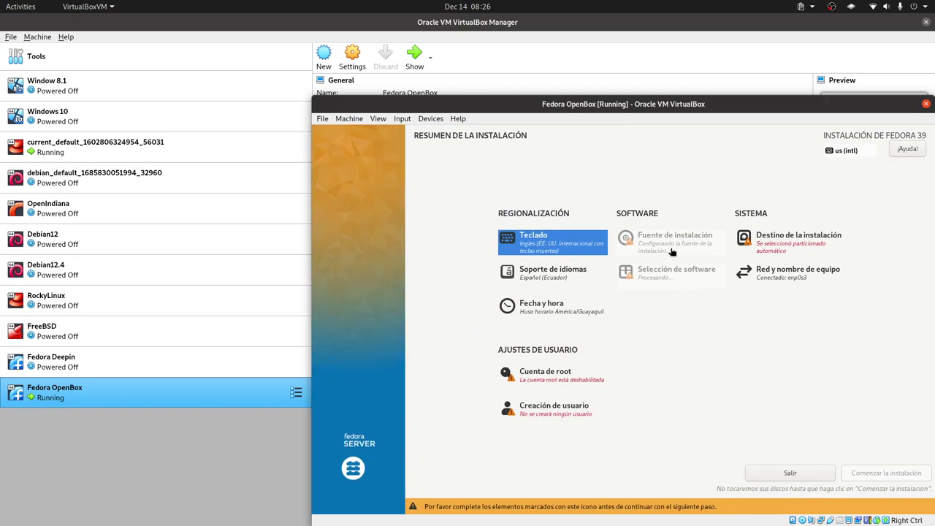
Target the 250 GiB VBOX HARDDISK with Personalizada avanzada (Blivet-GUI) storage configuration
left_click(790, 248)
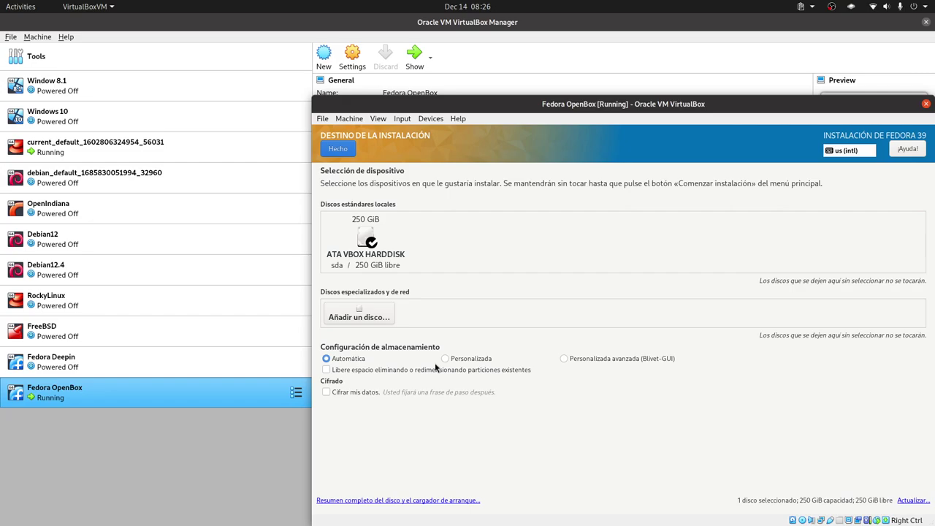
left_click(625, 359)
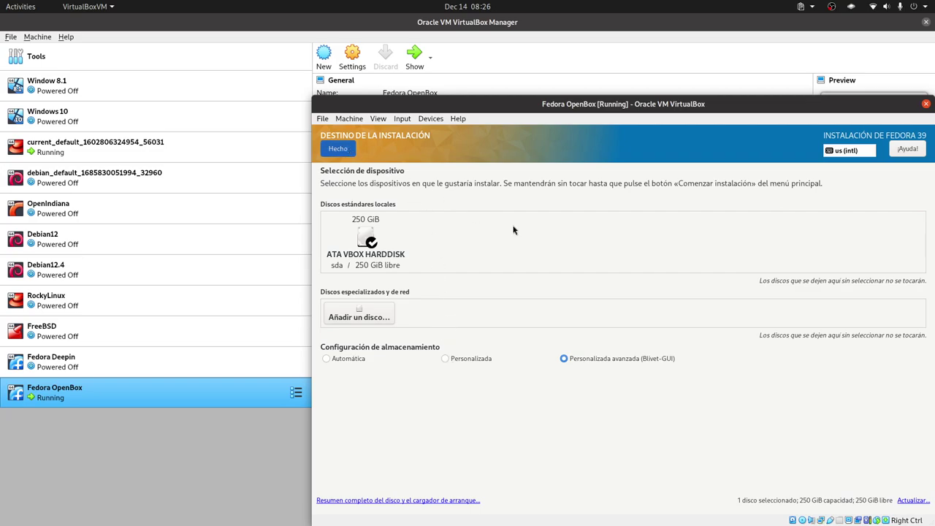
Set a gpt partition table on the empty 250 GiB disk via Establecer la tabla de particiones
right_click(483, 285)
mouse_move(577, 321)
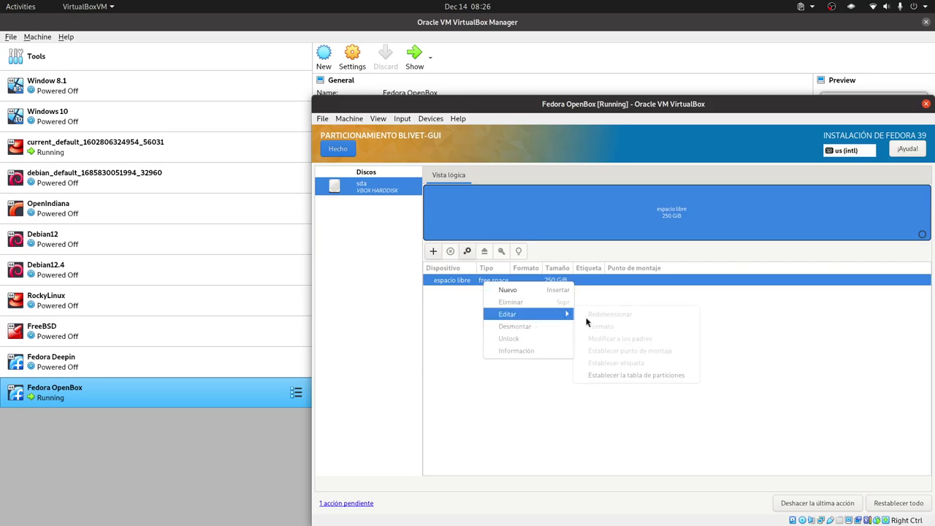
left_click(630, 375)
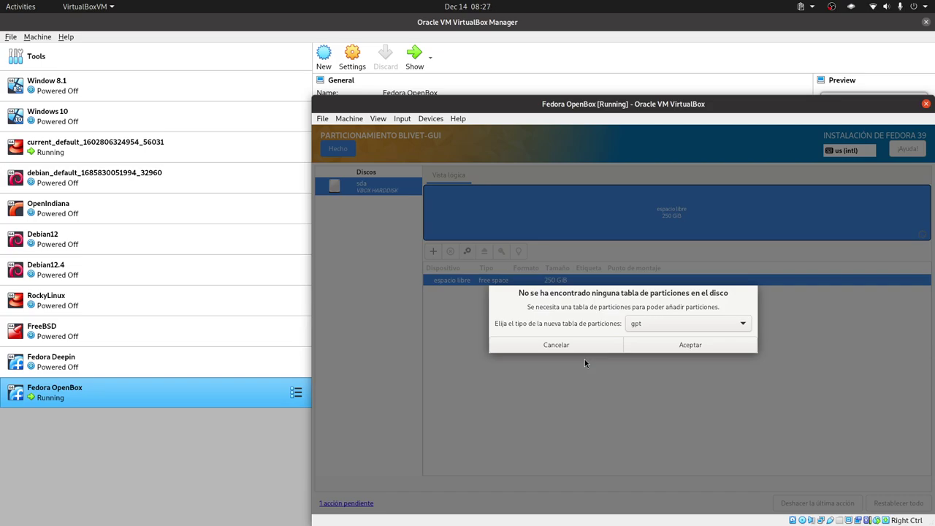
left_click(584, 345)
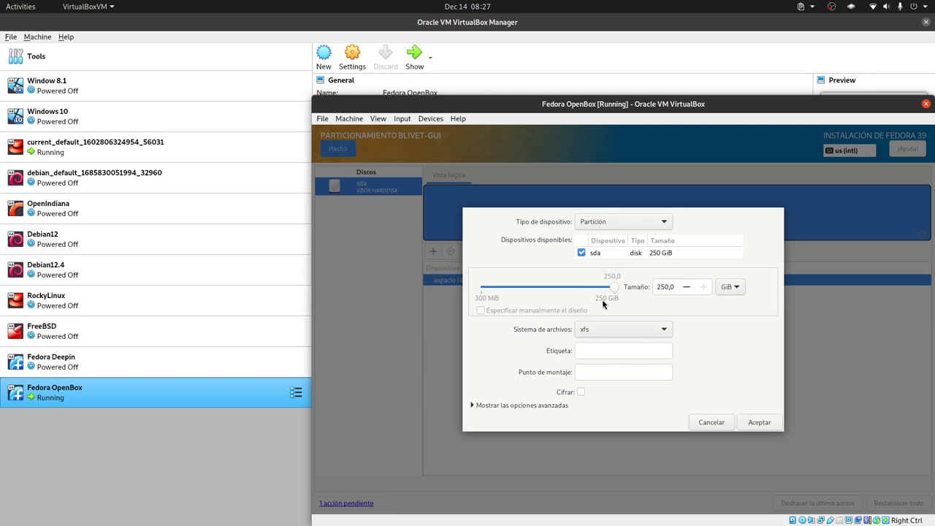
Create a 1,0 GiB xfs partition mounted at /boot, then begin another partition
left_click(593, 373)
type("/boot")
double_click(663, 287)
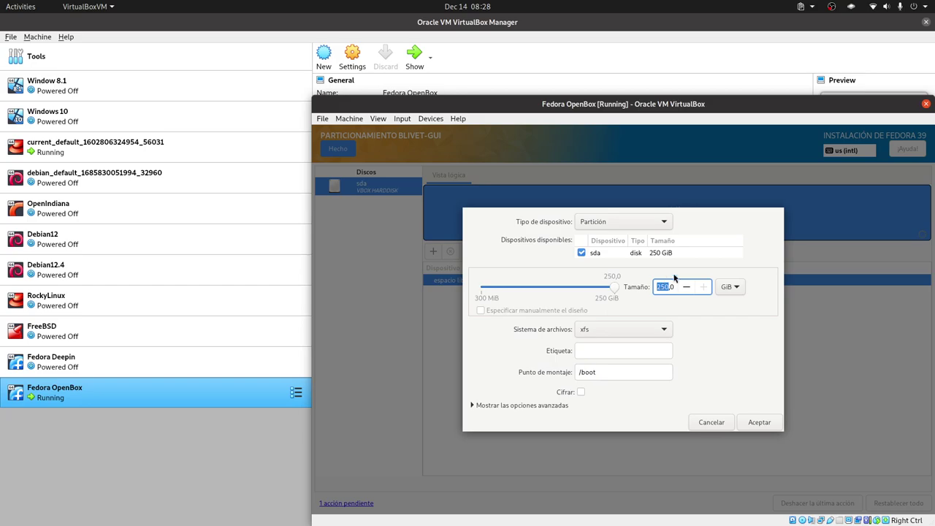
type(",0")
key("ctrl+a")
left_click(669, 288)
left_click(753, 423)
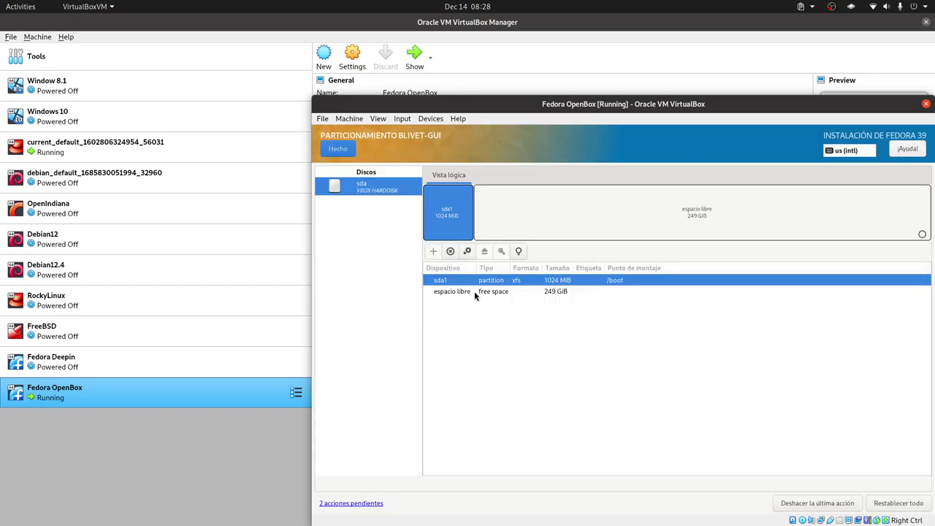
left_click(433, 251)
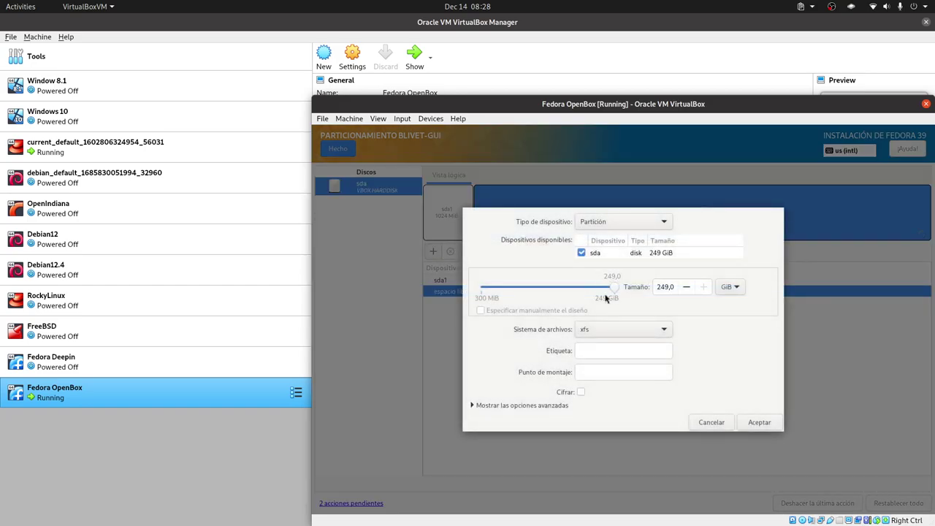
Define a 512 MiB EFI System Partition mounted at /boot/efi and confirm it
left_click(624, 331)
left_click(620, 203)
left_click(632, 377)
type("/b")
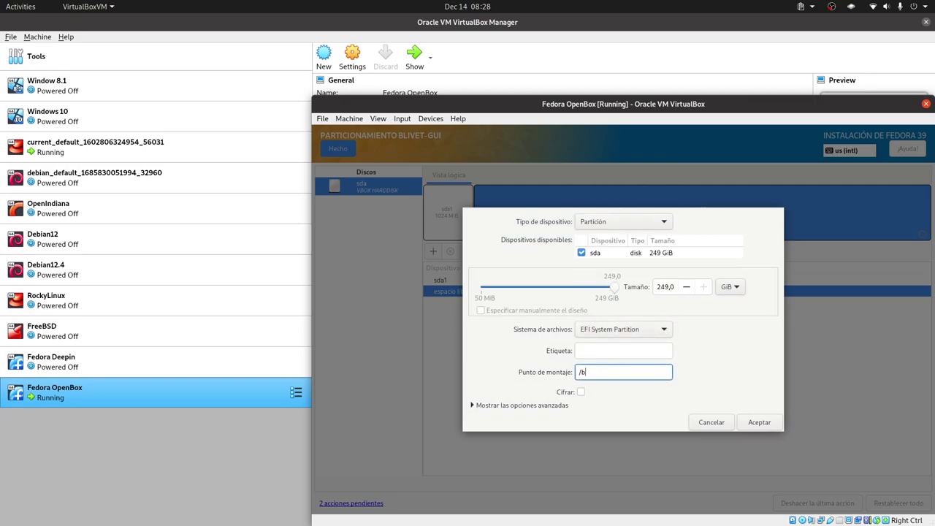
type("oot/efi")
left_click(731, 287)
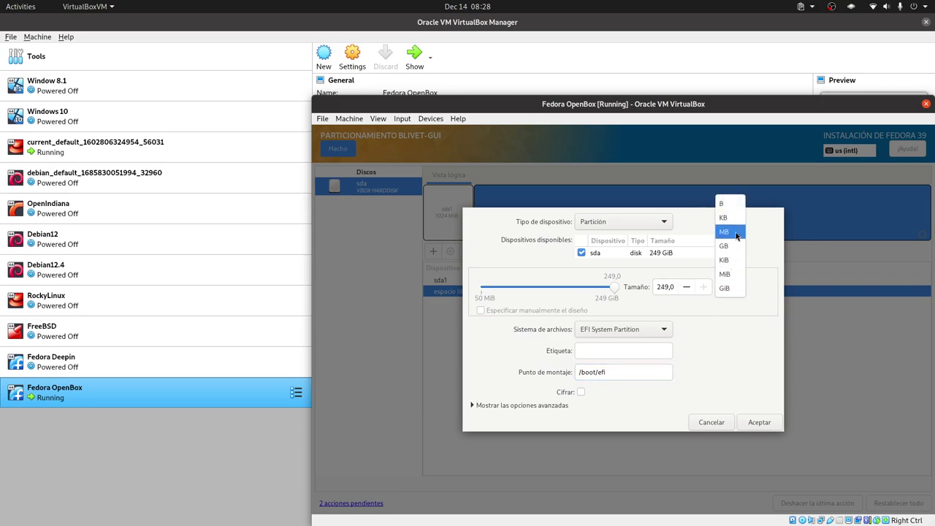
left_click(731, 274)
double_click(662, 285)
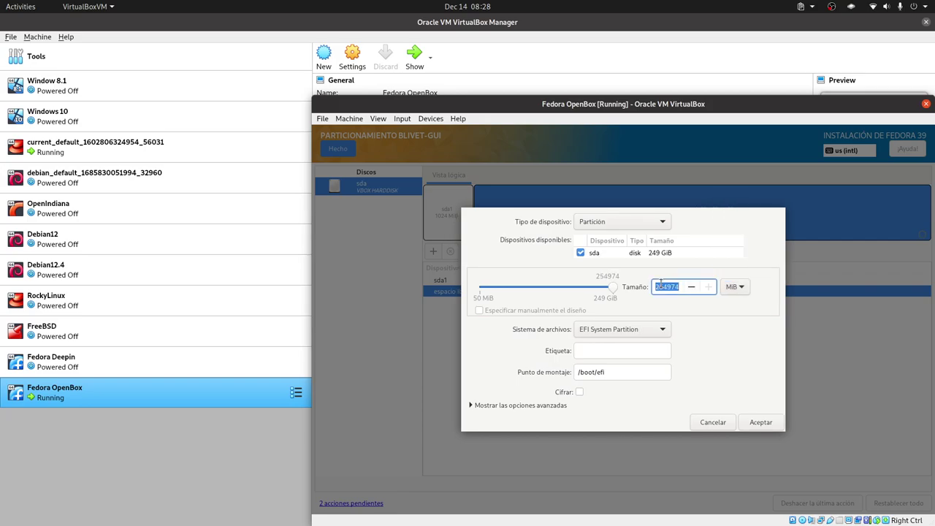
type("512")
left_click(559, 406)
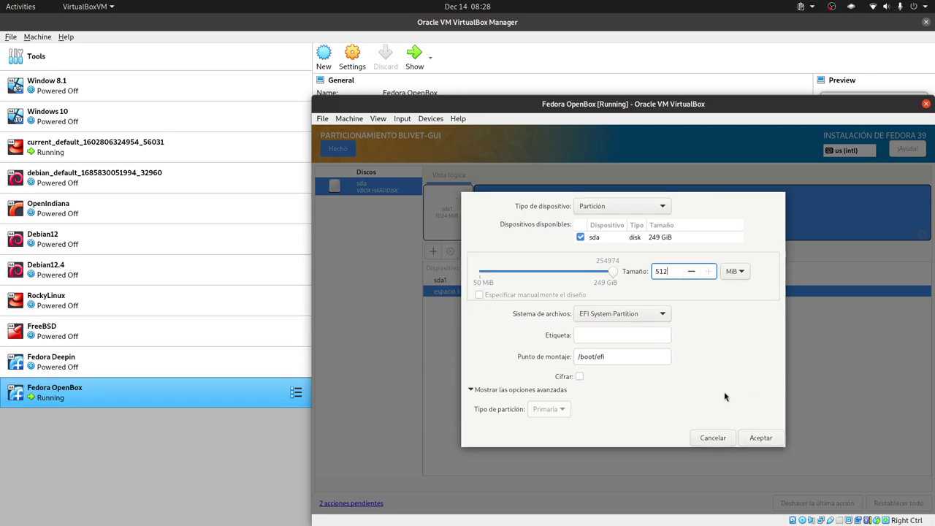
left_click(760, 438)
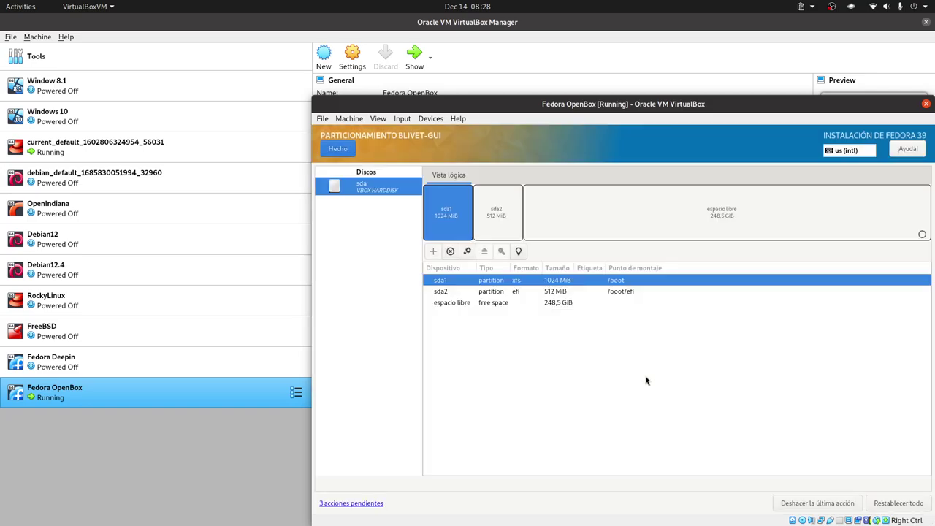
Create an LVM2 volume group named fedora from the remaining 248,5 GiB of free space
left_click(505, 306)
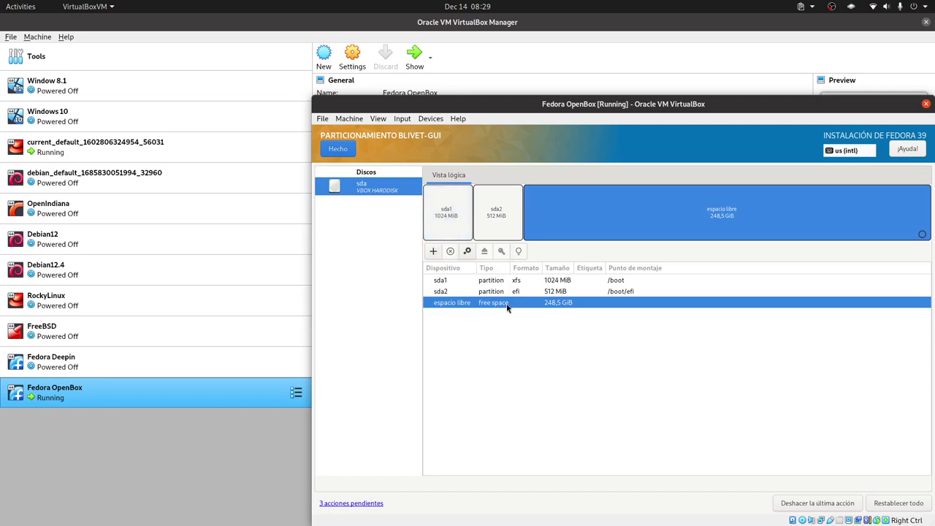
right_click(524, 308)
left_click(497, 307)
left_click(434, 253)
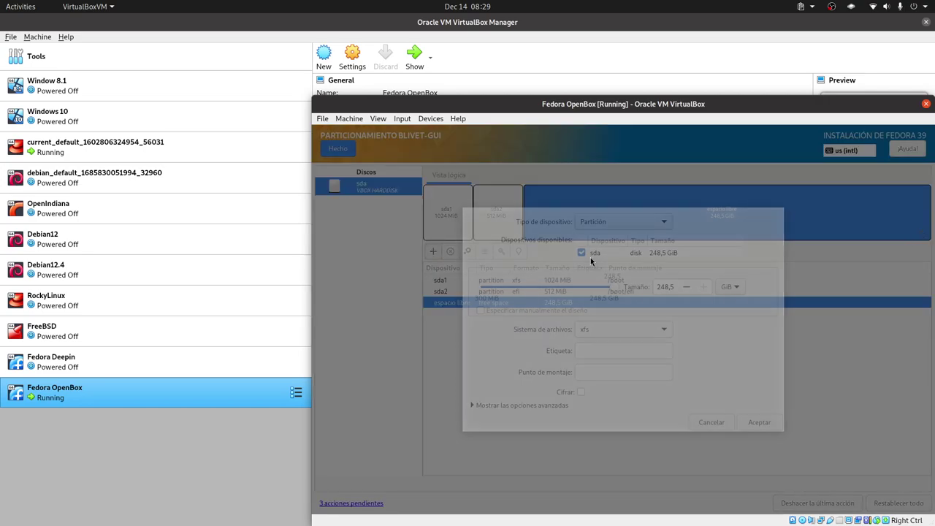
left_click(636, 221)
left_click(614, 236)
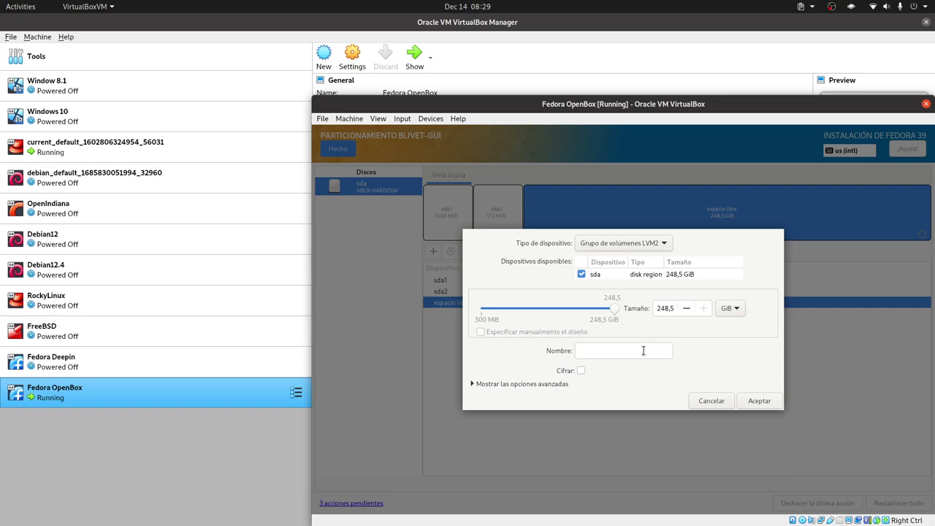
left_click(597, 357)
left_click(764, 399)
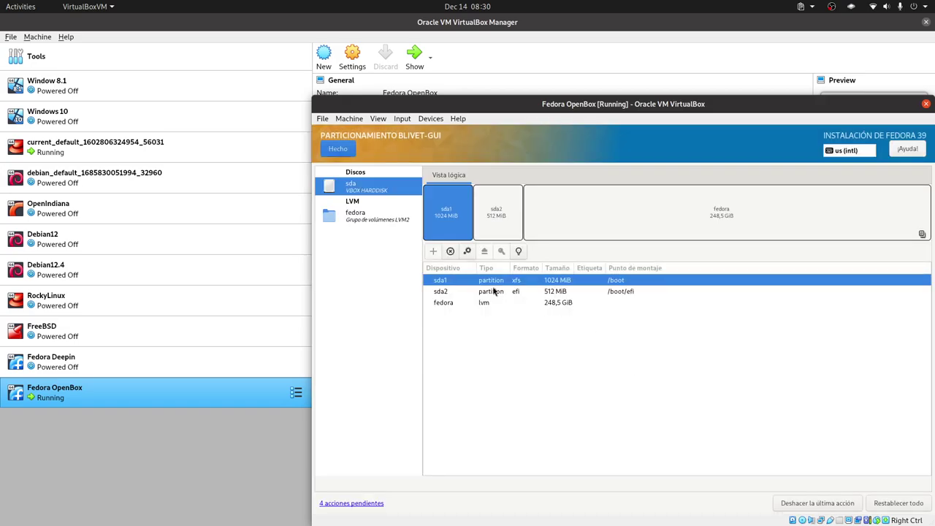
Add logical volume fedora-00, 30,5 GiB xfs mounted at /, to the fedora group
left_click(391, 220)
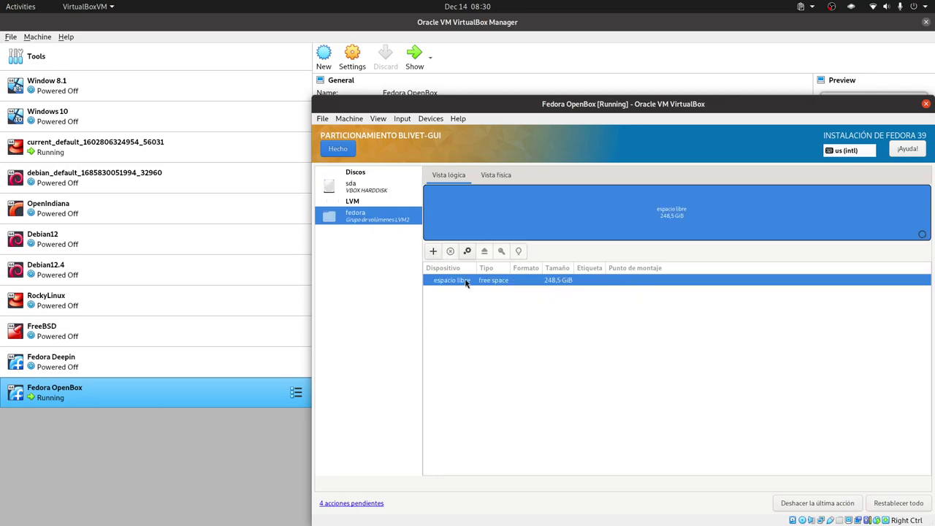
left_click(433, 252)
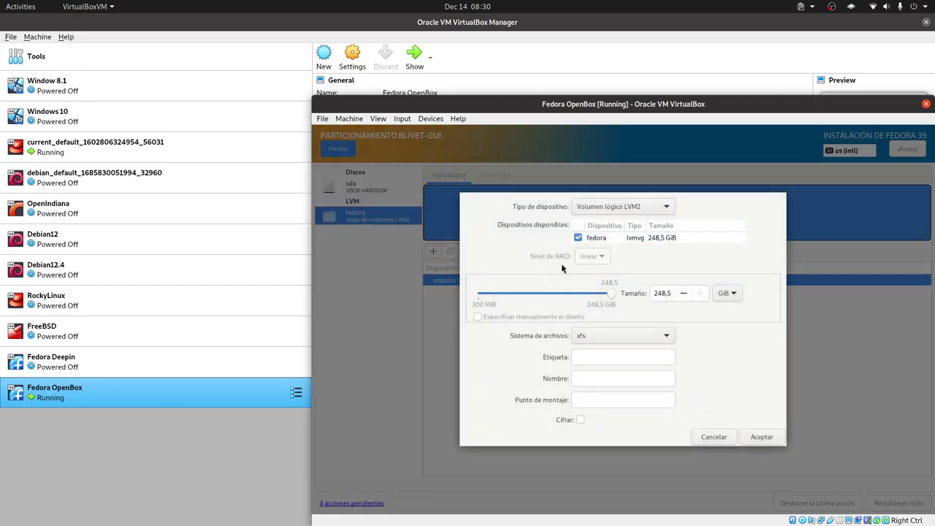
left_click(607, 402)
type("/")
left_click_drag(655, 293, 666, 293)
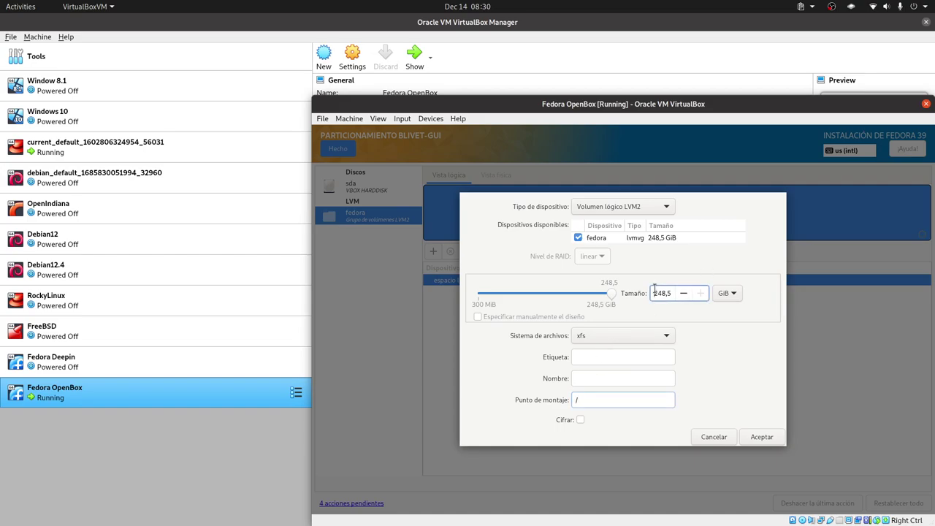
type("30,5")
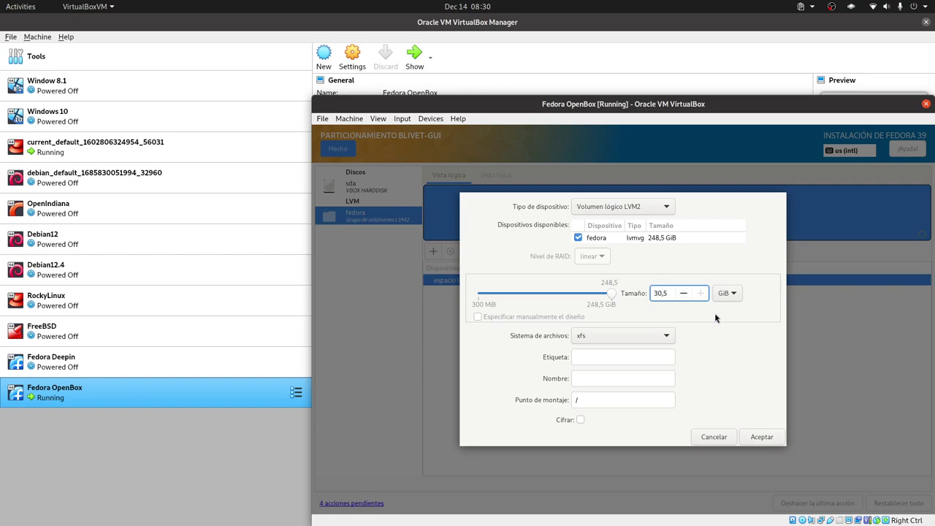
left_click(756, 439)
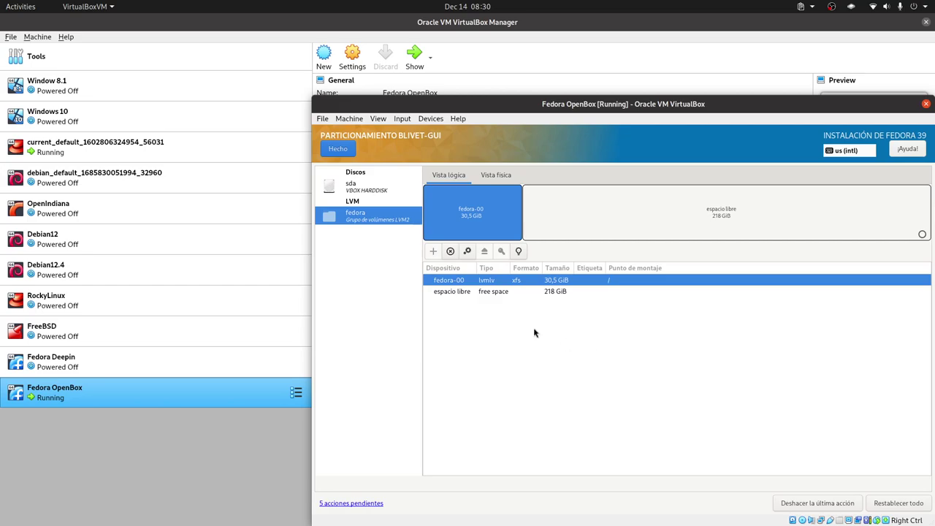
Add logical volume fedora-01, 214 GiB xfs mounted at /home, from the 218 GiB free space
left_click(468, 292)
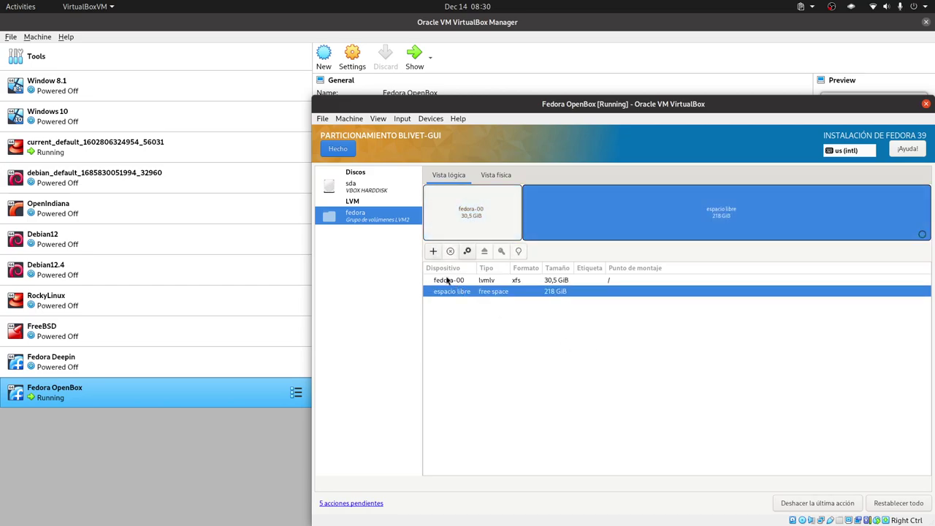
left_click(435, 253)
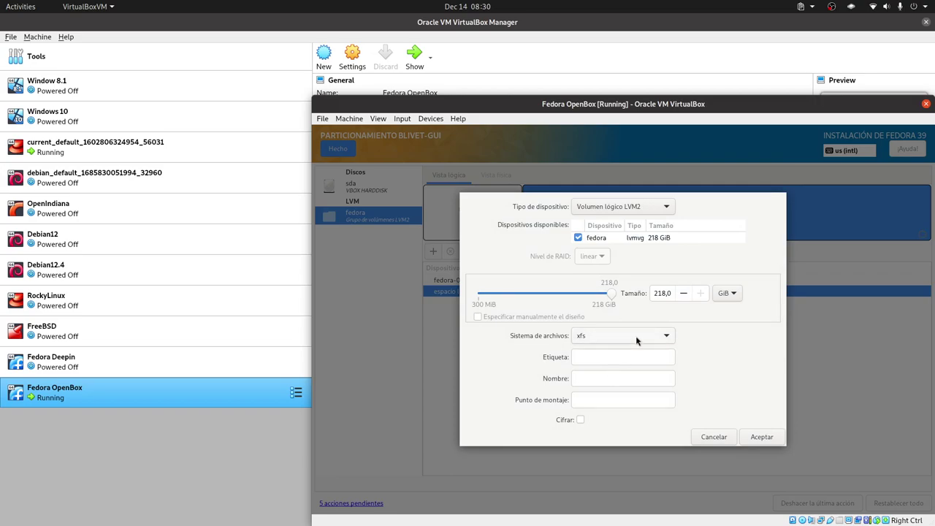
left_click(666, 294)
type("4")
left_click(595, 399)
type("/home")
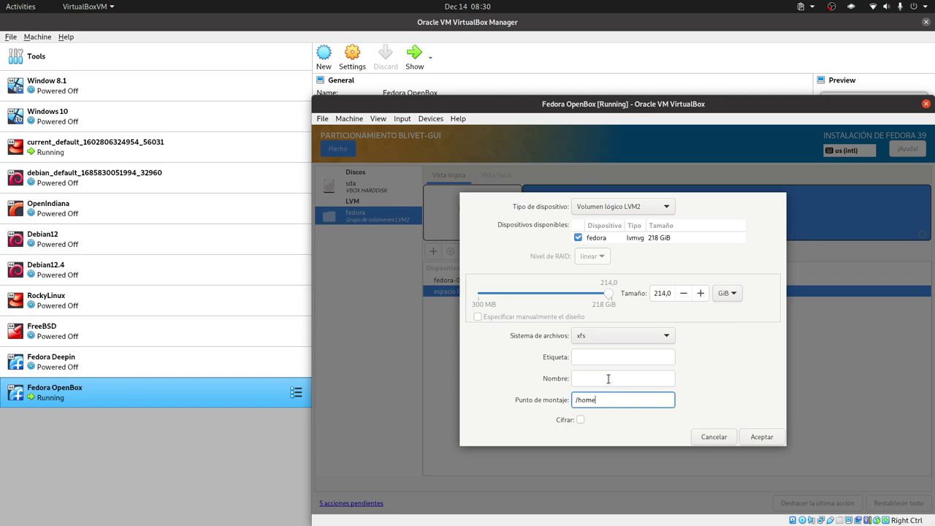
left_click(762, 437)
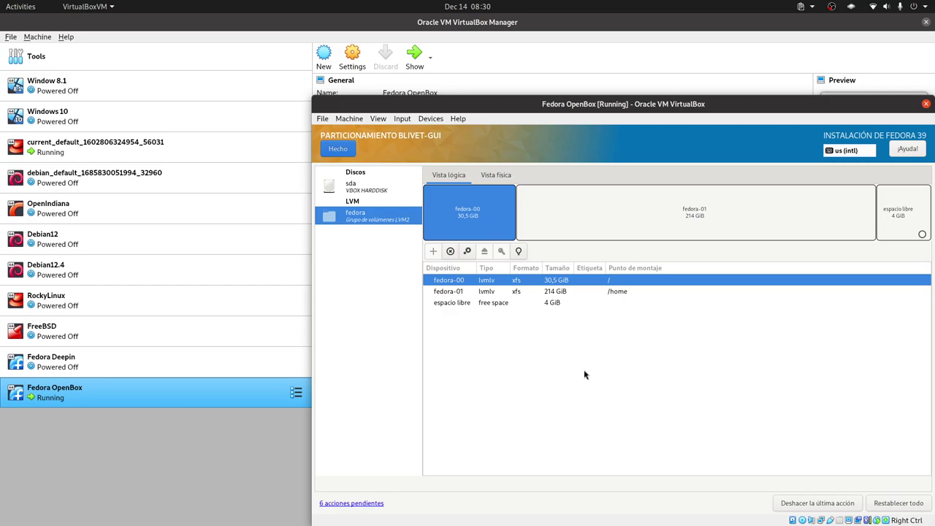
Make the last 4 GiB a swap volume fedora-02 and accept the partitioning changes
left_click(489, 303)
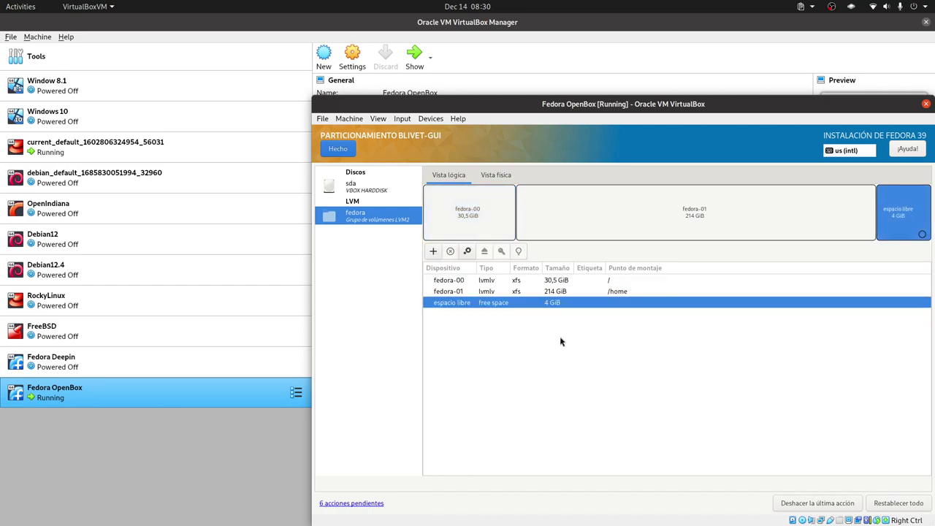
left_click(433, 251)
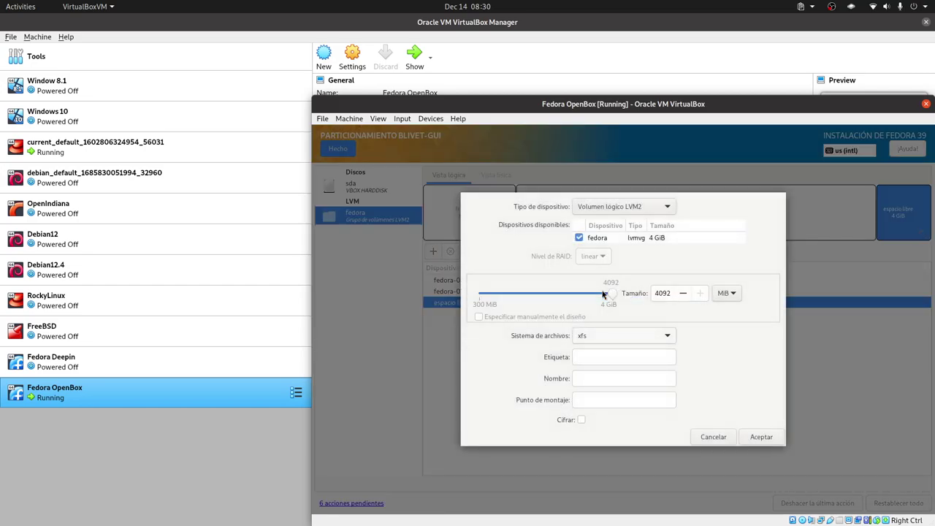
left_click(611, 333)
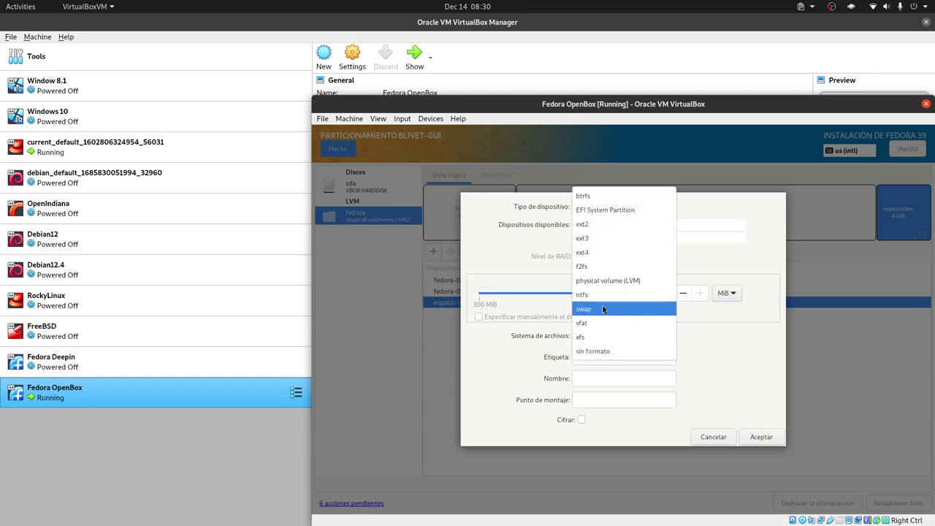
left_click(603, 309)
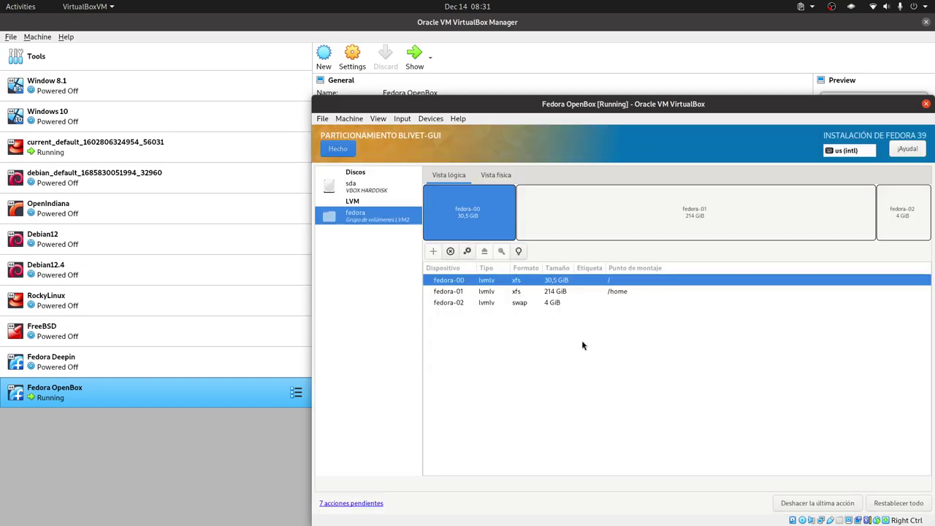
left_click(337, 149)
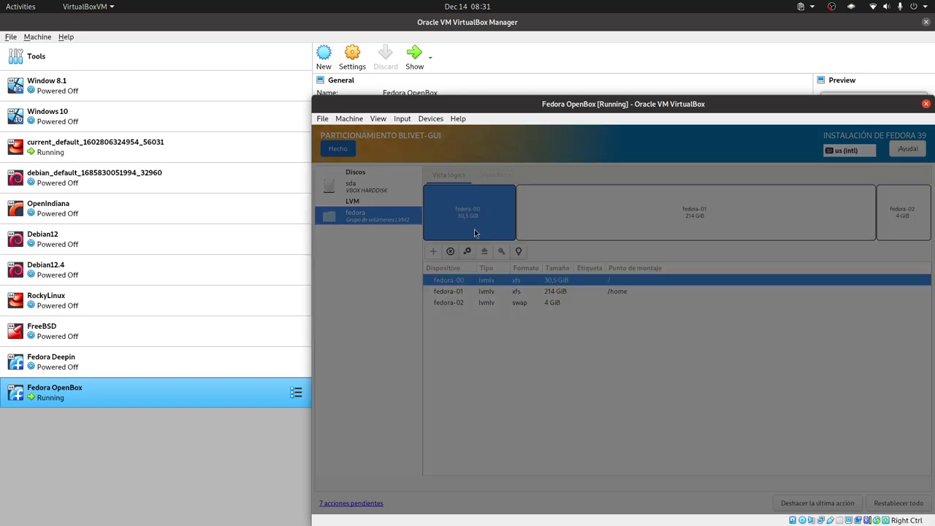
left_click(770, 424)
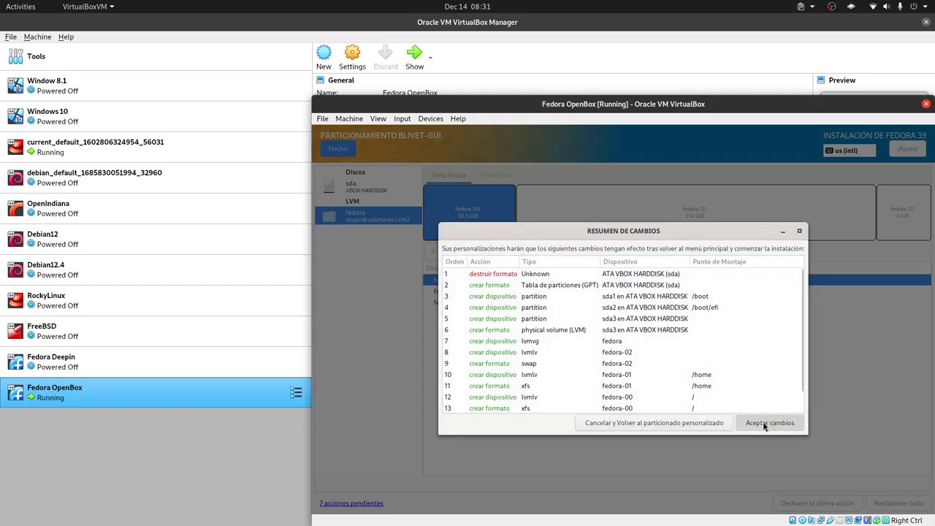
Enter the user's full name and type the account password twice
left_click(555, 409)
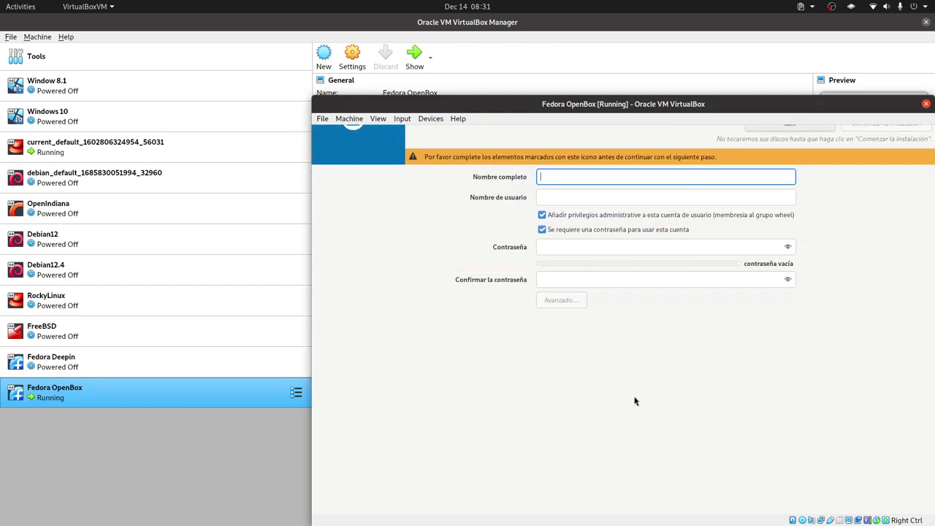
type("L")
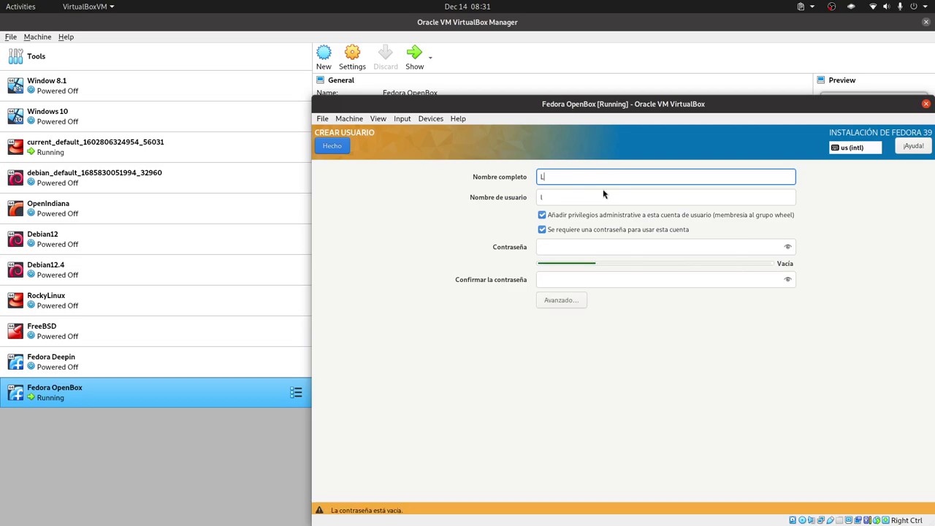
type("ibreByte")
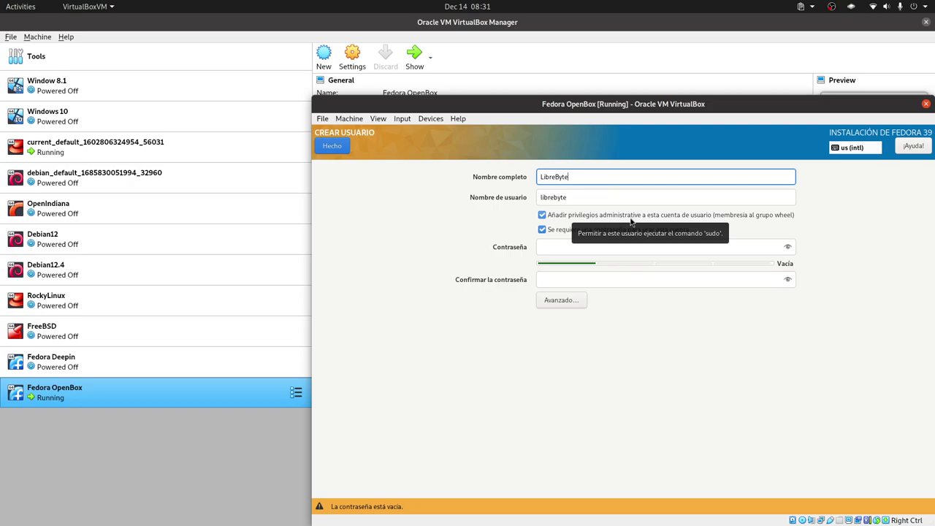
left_click(561, 247)
type("123")
left_click(564, 281)
type("123")
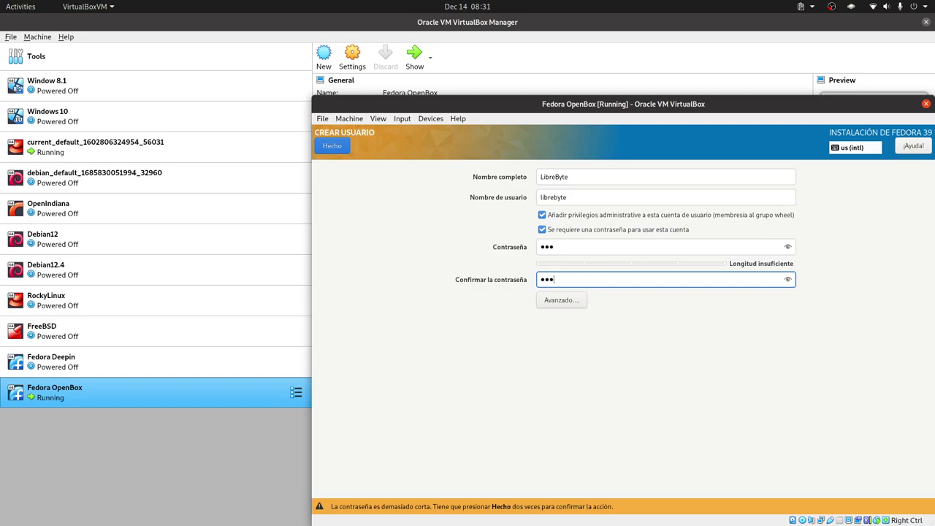
Leave advanced settings unchanged, accept the short password, and bring up Software Selection
left_click(571, 301)
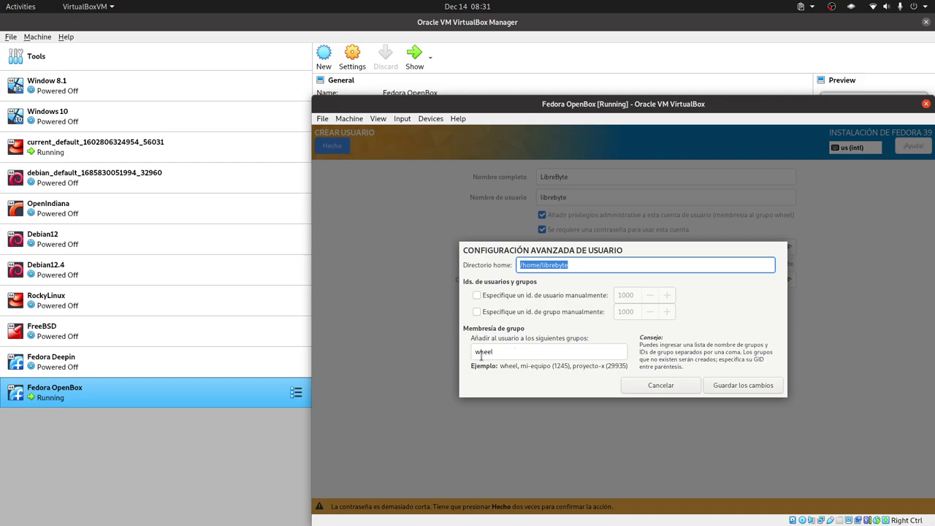
left_click(662, 388)
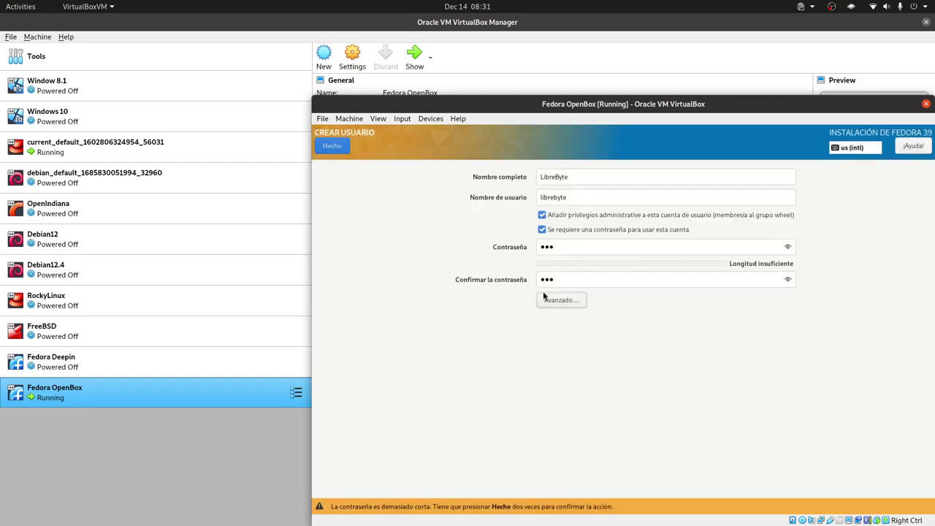
left_click(335, 148)
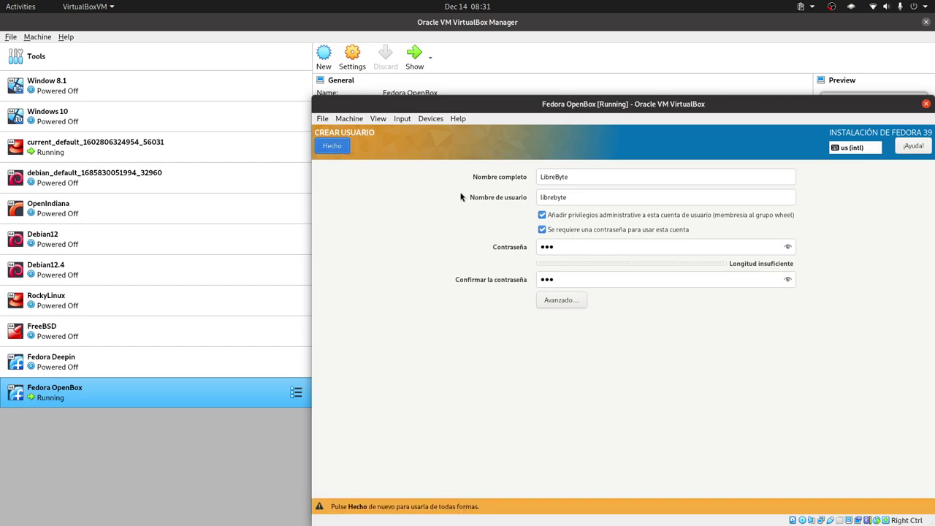
left_click(333, 146)
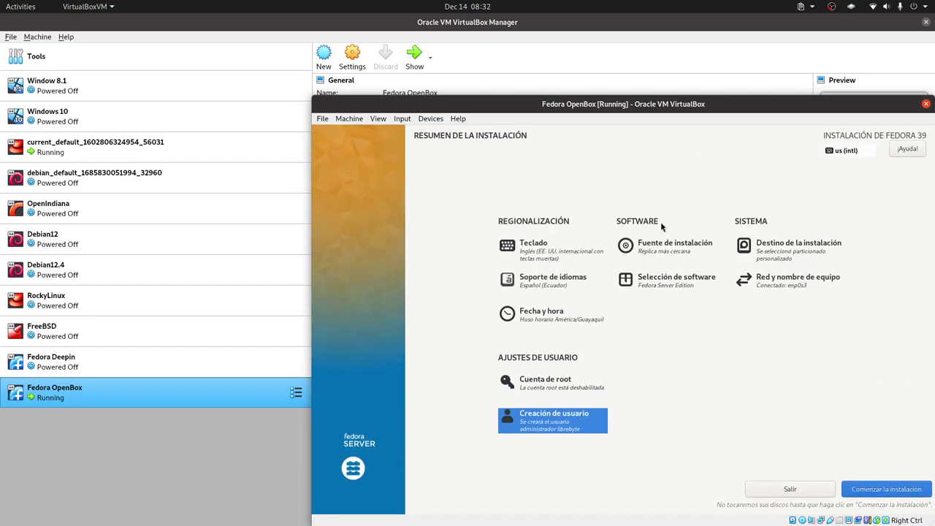
left_click(657, 282)
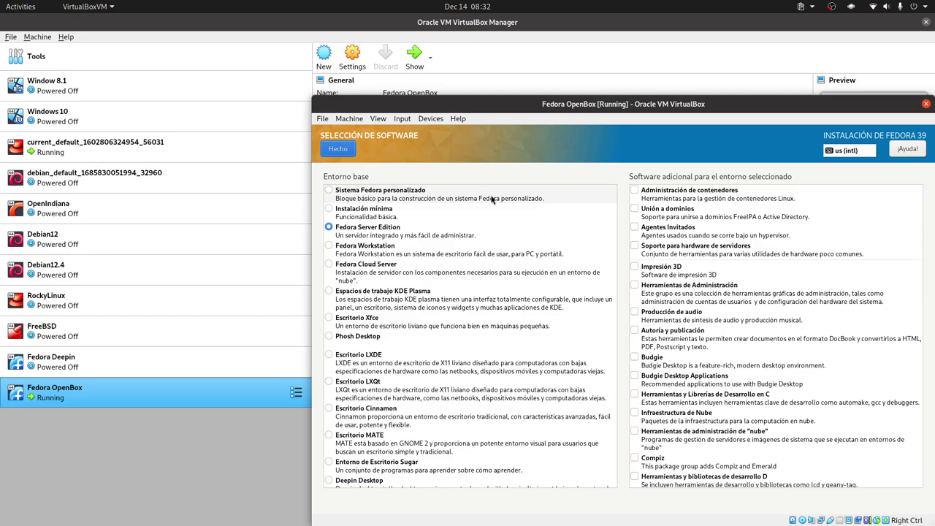
Choose Escritorio Básico as the base environment, review the add-ons, and confirm
scroll(501, 294, "down", 5)
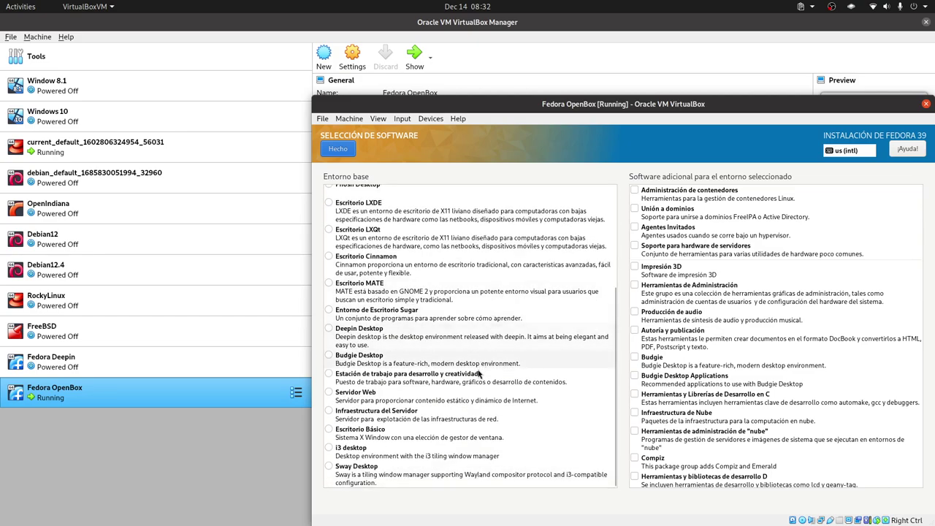
left_click(403, 434)
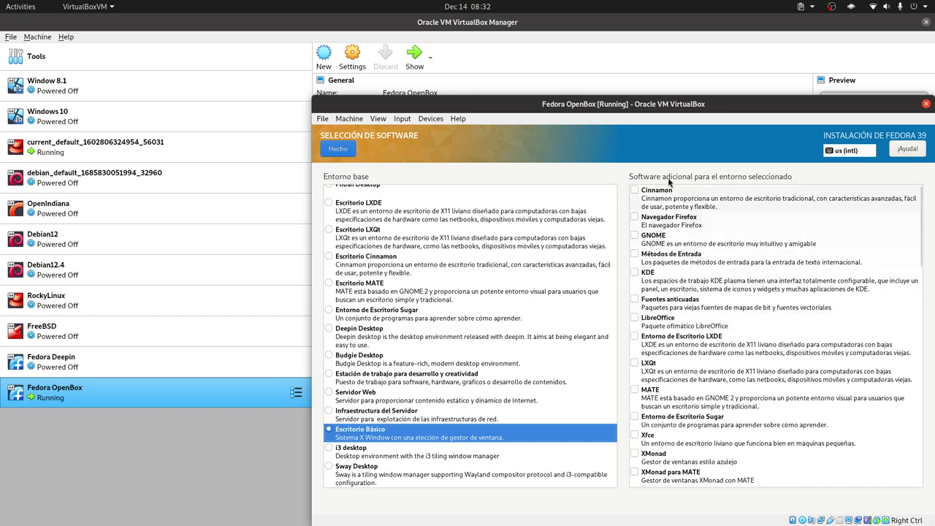
scroll(700, 386, "down", 3)
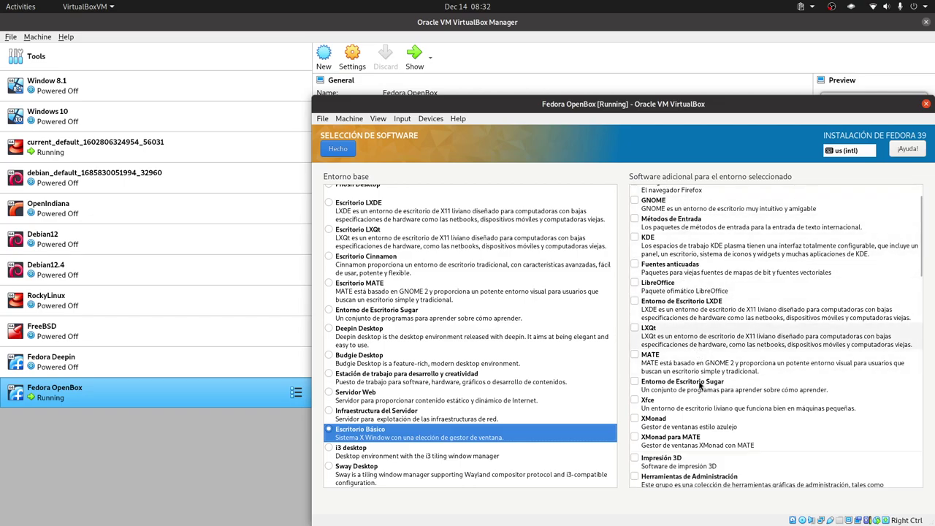
scroll(699, 389, "down", 5)
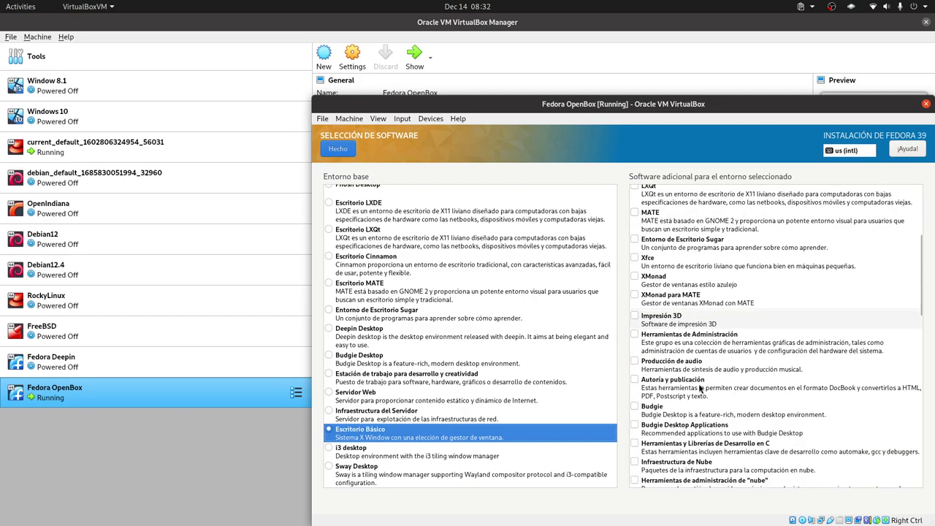
scroll(700, 389, "down", 4)
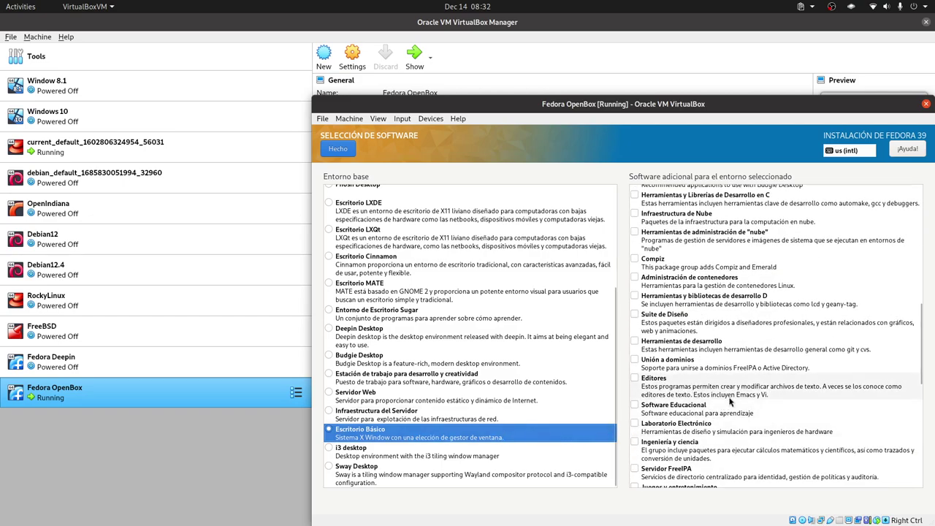
scroll(727, 413, "down", 1)
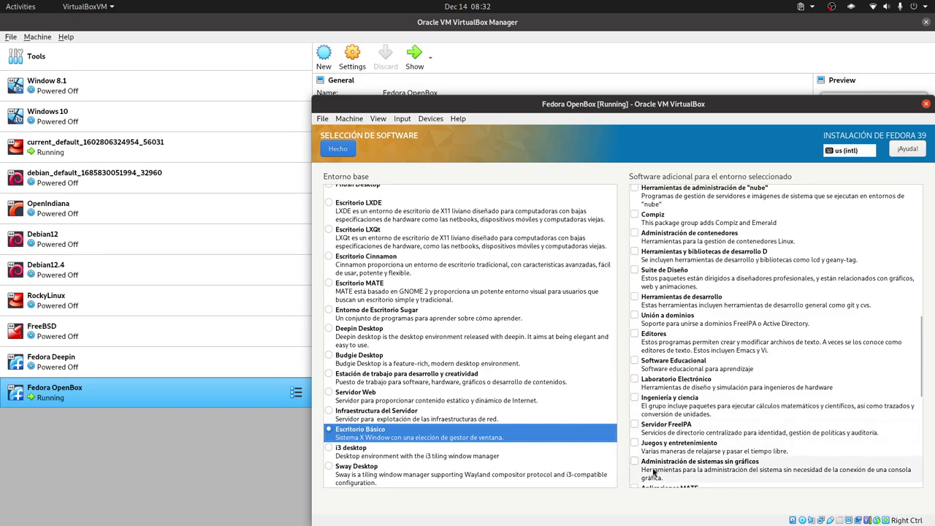
scroll(728, 457, "down", 3)
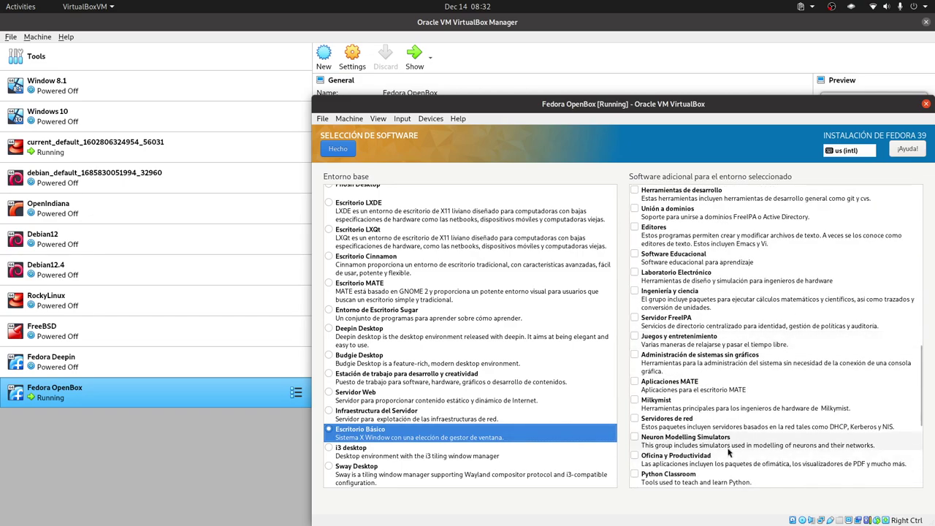
scroll(726, 422, "down", 6)
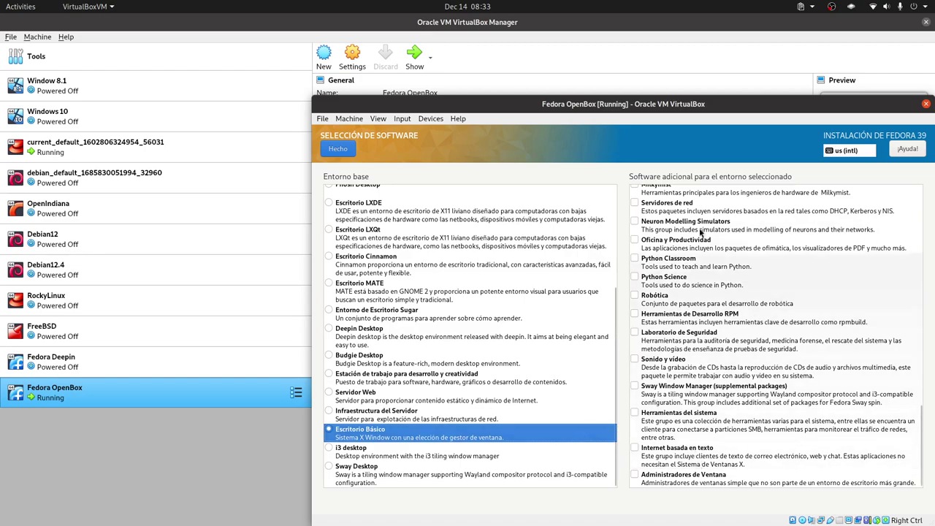
scroll(674, 390, "up", 5)
scroll(674, 389, "up", 8)
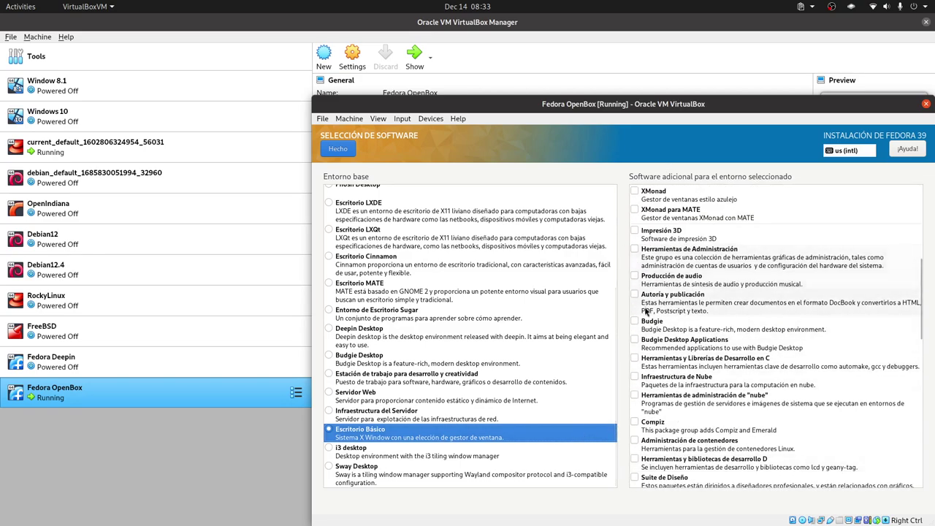
scroll(683, 342, "up", 2)
scroll(680, 345, "down", 8)
scroll(680, 343, "down", 10)
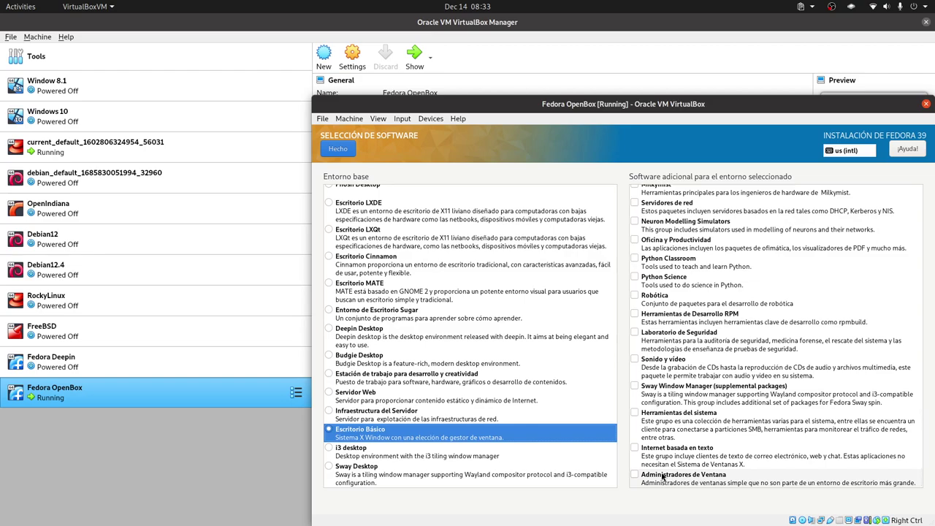
left_click(340, 149)
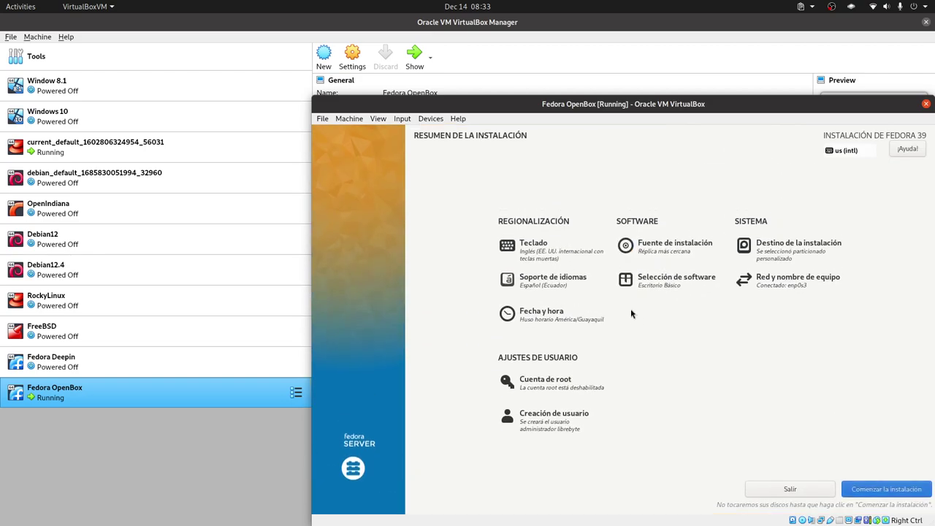
Start the Fedora 39 installation and dismiss the Unable to lock notice once it completes
left_click(897, 489)
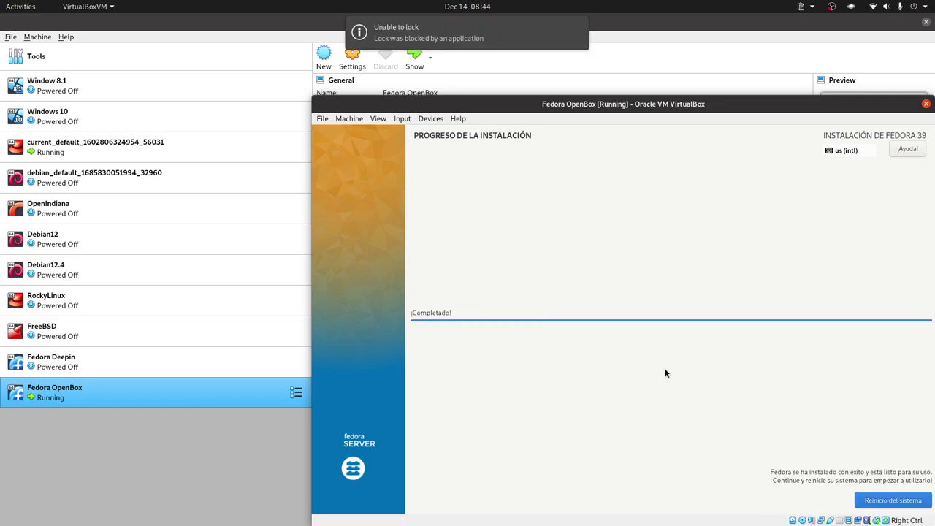
left_click(578, 29)
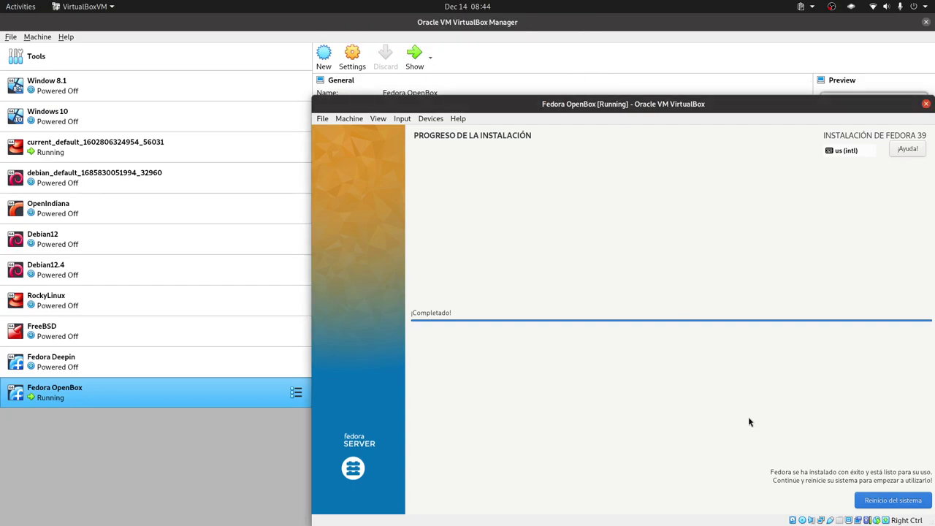
Reboot into the installed Fedora 39 and finish the Configuración inicial screen
left_click(890, 502)
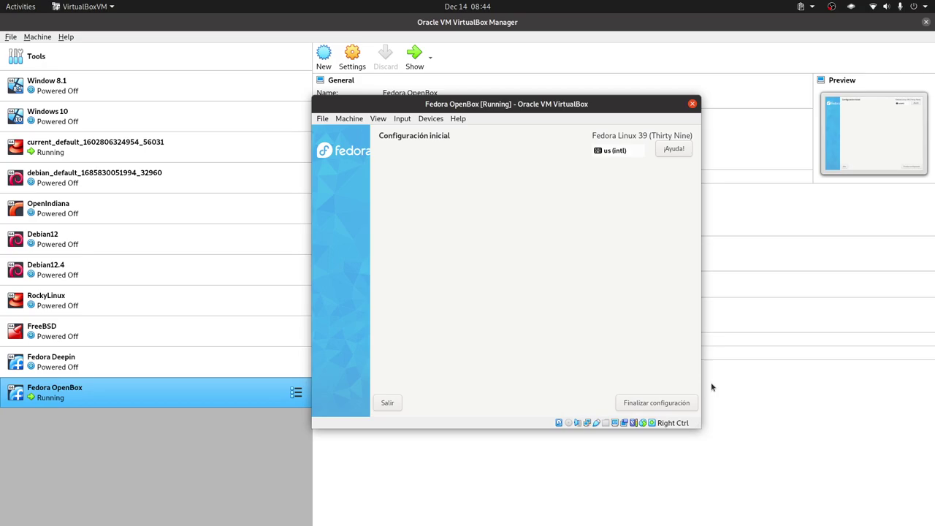
left_click(622, 402)
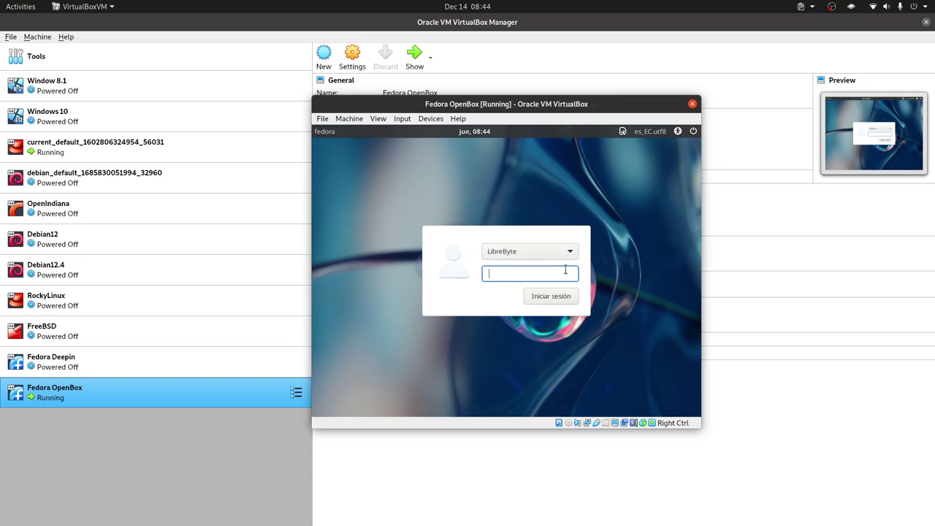
Enter the user's password and check the login screen's language and session menus
type("•••")
left_click(650, 132)
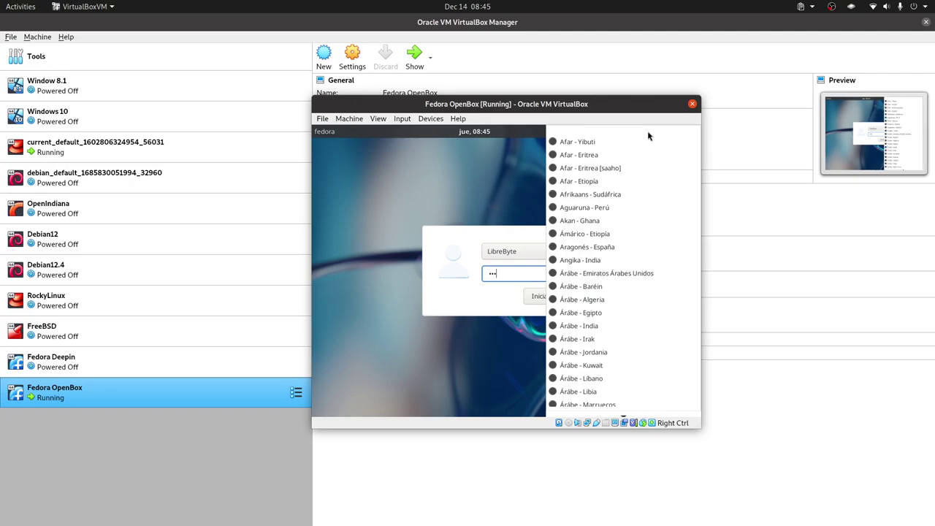
left_click(488, 151)
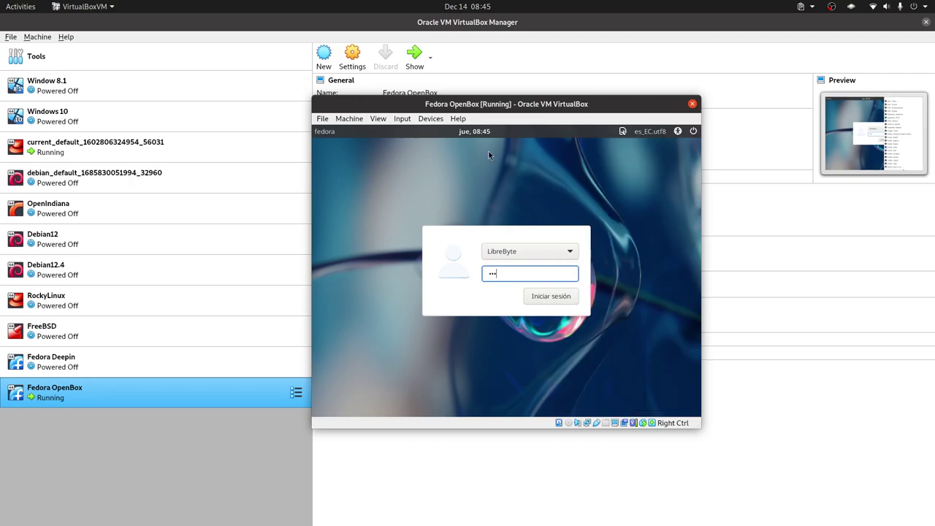
left_click(652, 131)
left_click(491, 149)
left_click(623, 131)
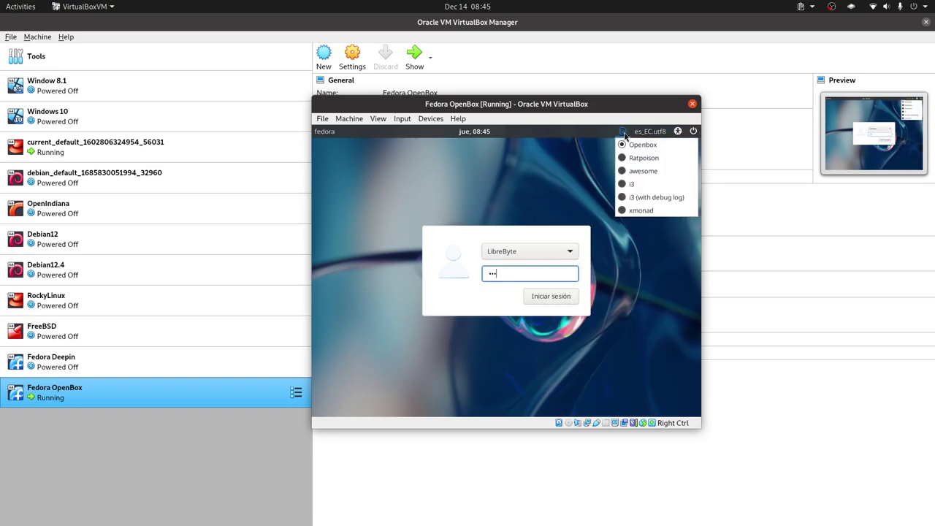
left_click(649, 131)
left_click(535, 141)
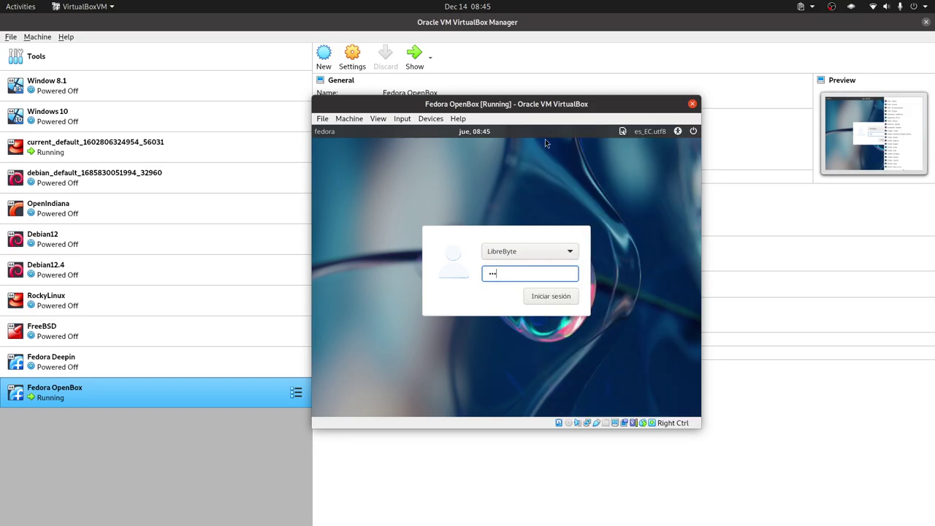
left_click(622, 132)
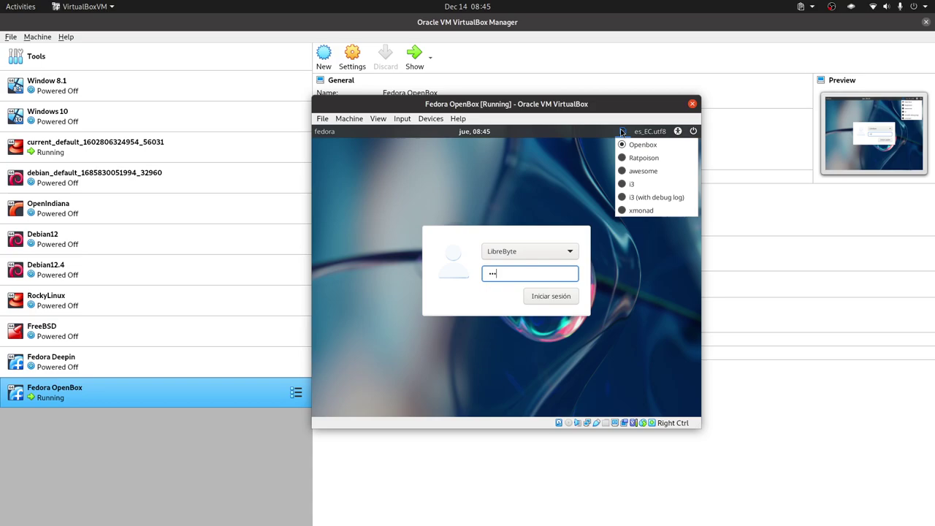
left_click(635, 131)
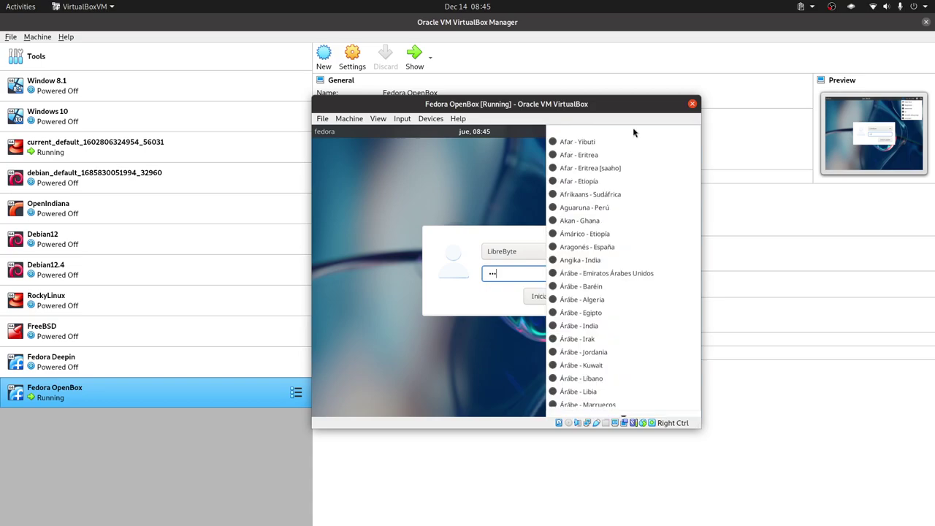
left_click(501, 158)
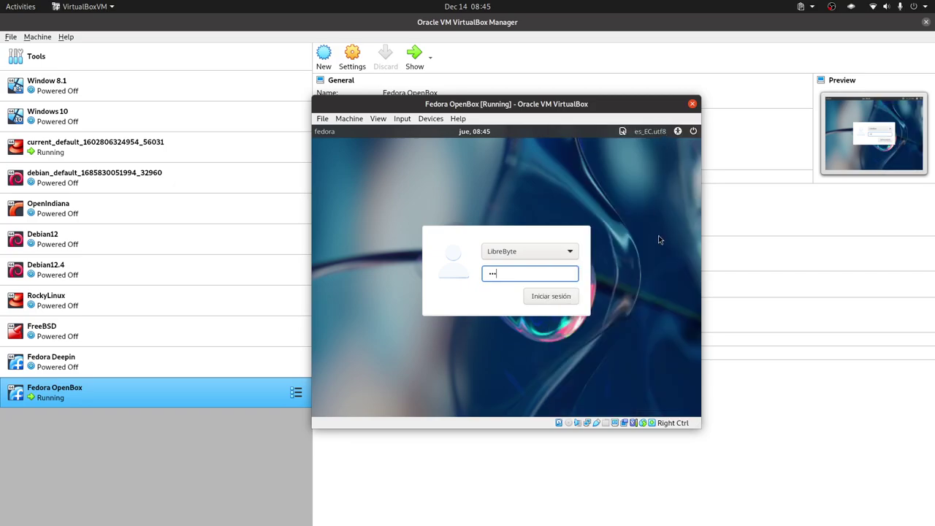
Switch the guest display to full screen and log in to the Openbox session
key("Control_R+f")
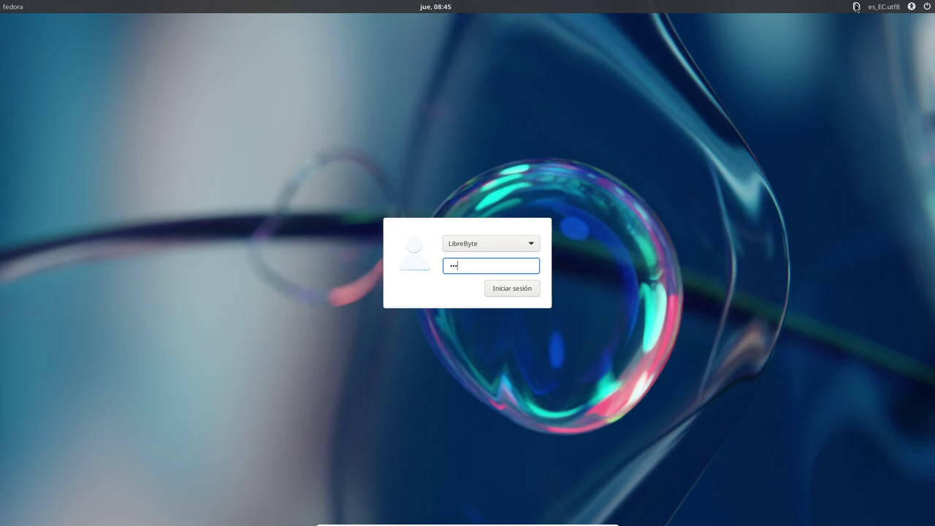
left_click(857, 7)
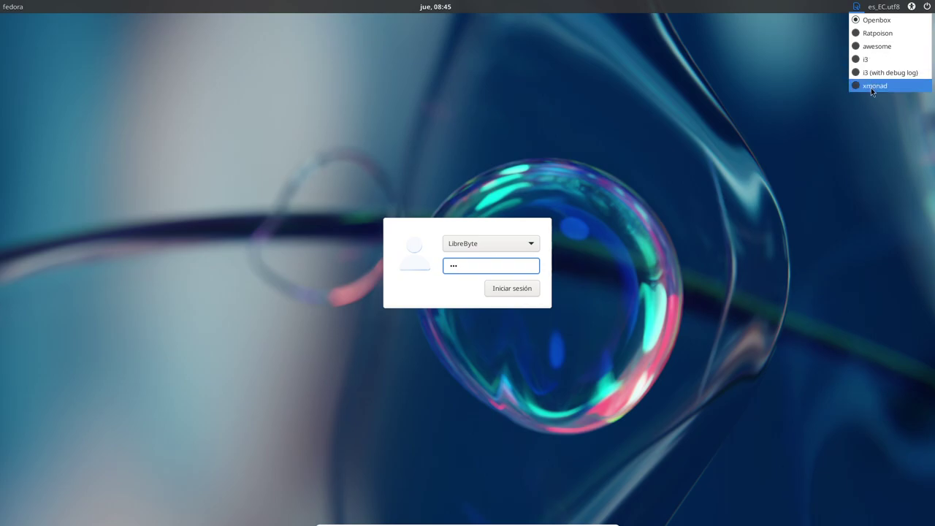
left_click(600, 318)
left_click(520, 292)
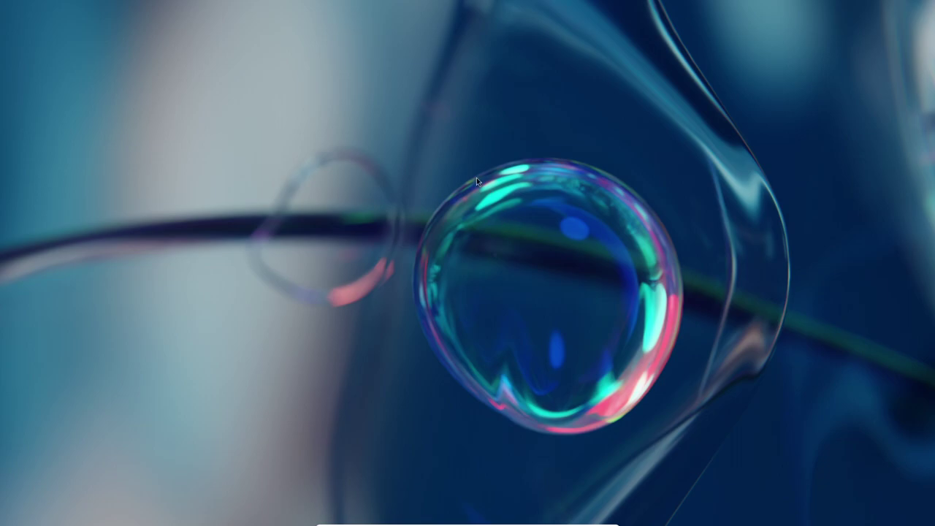
Bring up the Openbox desktop menu and browse to its Accessories submenu
right_click(491, 163)
mouse_move(518, 183)
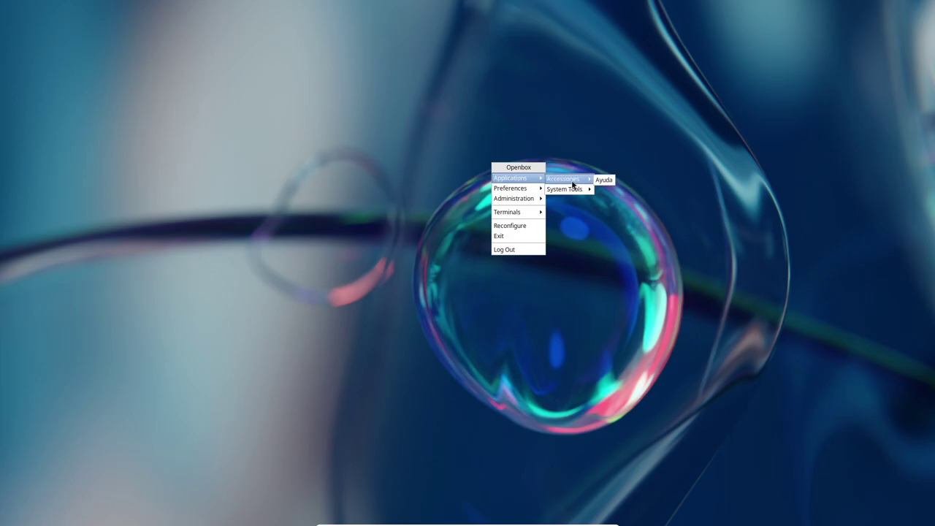
mouse_move(575, 191)
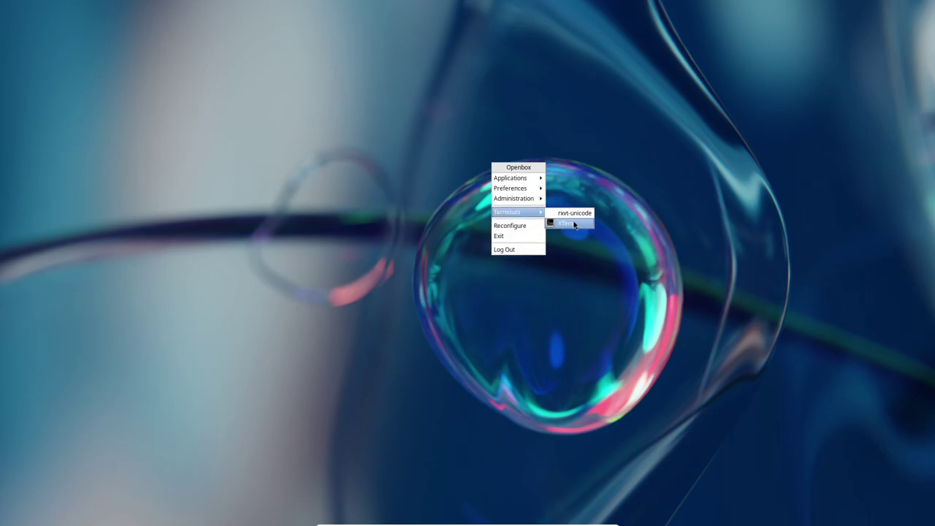
Launch and maximize XTerm, then run 'sudo dnf intall obconf' and enter the administrator password
left_click(575, 224)
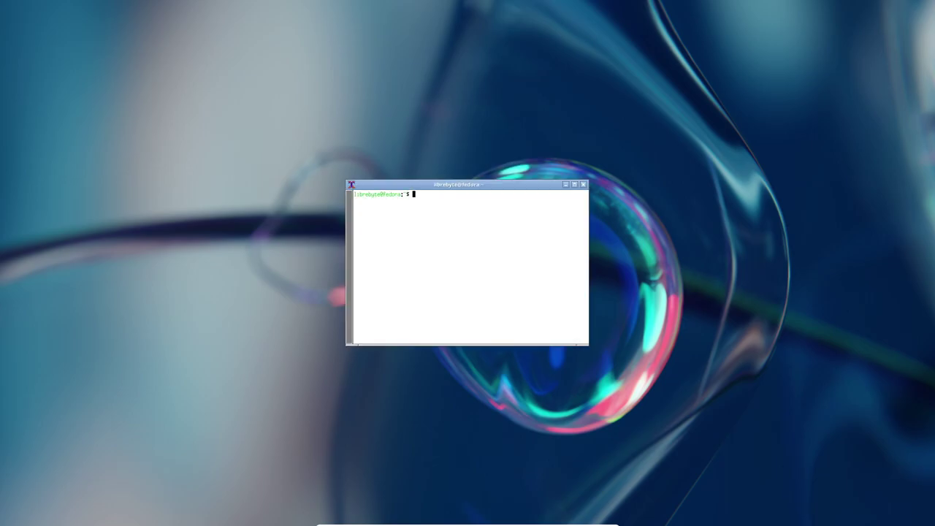
left_click(575, 187)
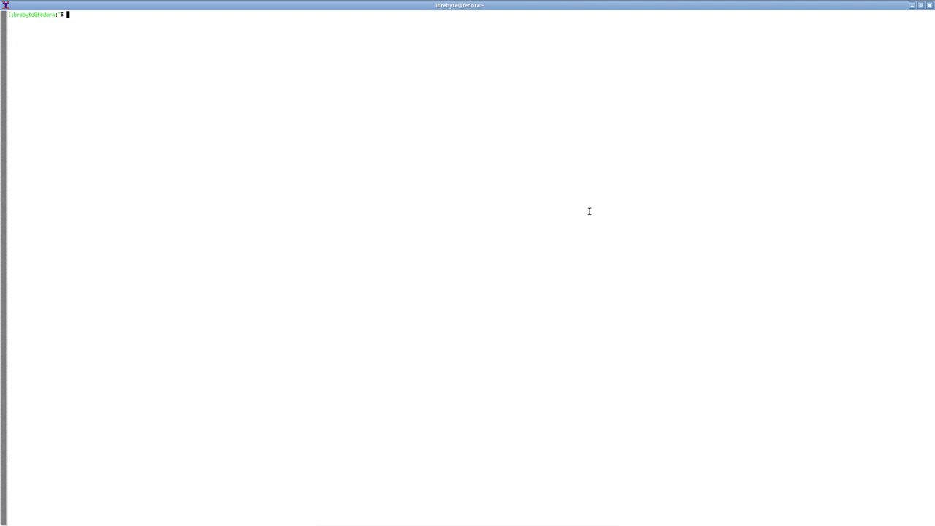
type("sudo dnf intall obconf")
key("Return")
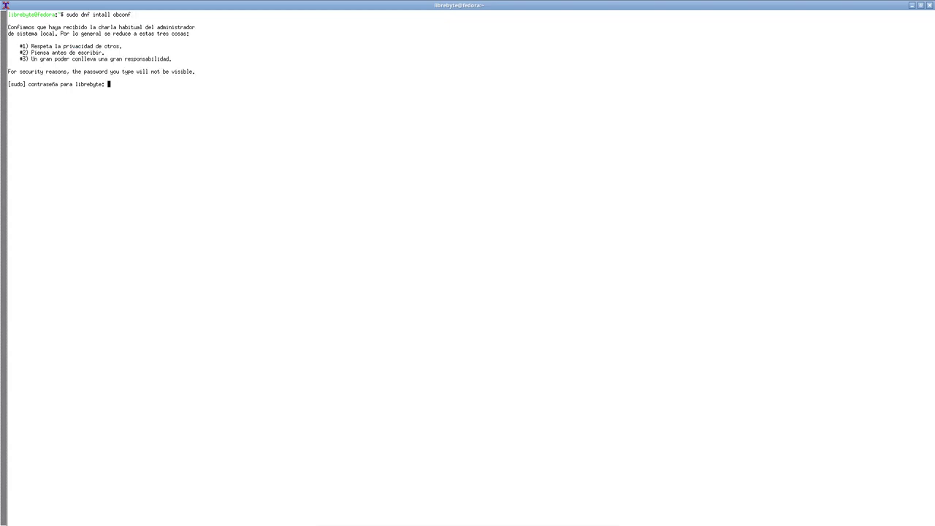
key("Return")
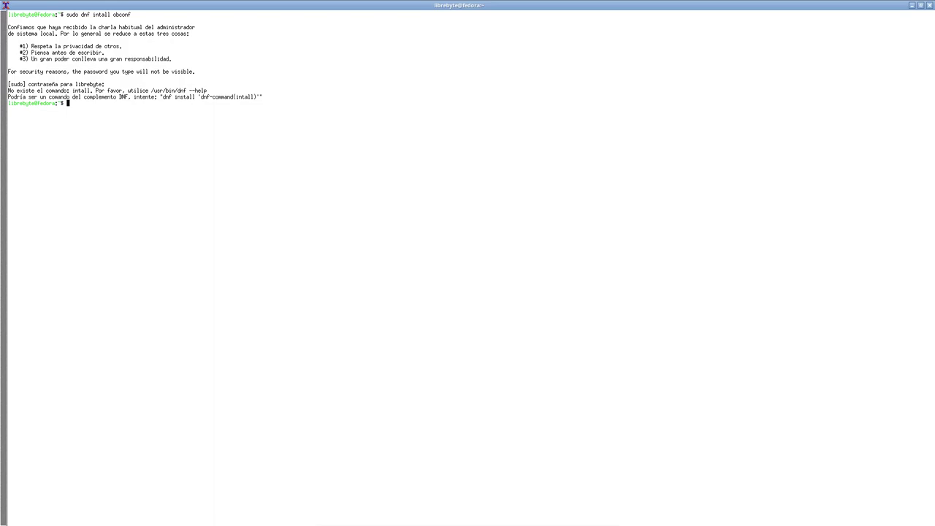
Correct the recalled command to 'sudo dnf install obconf' and run it
key("Up")
key("Left")
key("Left")
key("Left")
key("Left")
key("Left")
key("Left")
key("Left")
key("Left")
key("Left")
key("Left")
key("Left")
type("s")
key("Return")
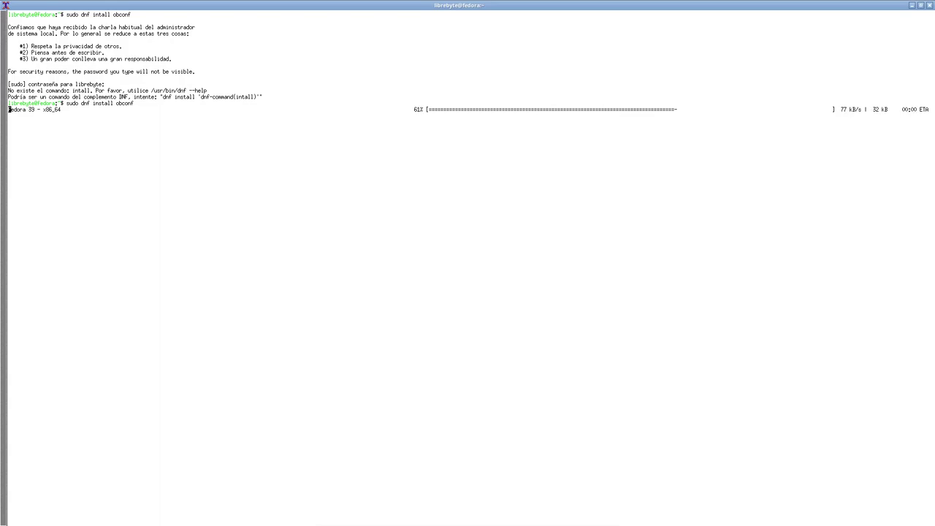